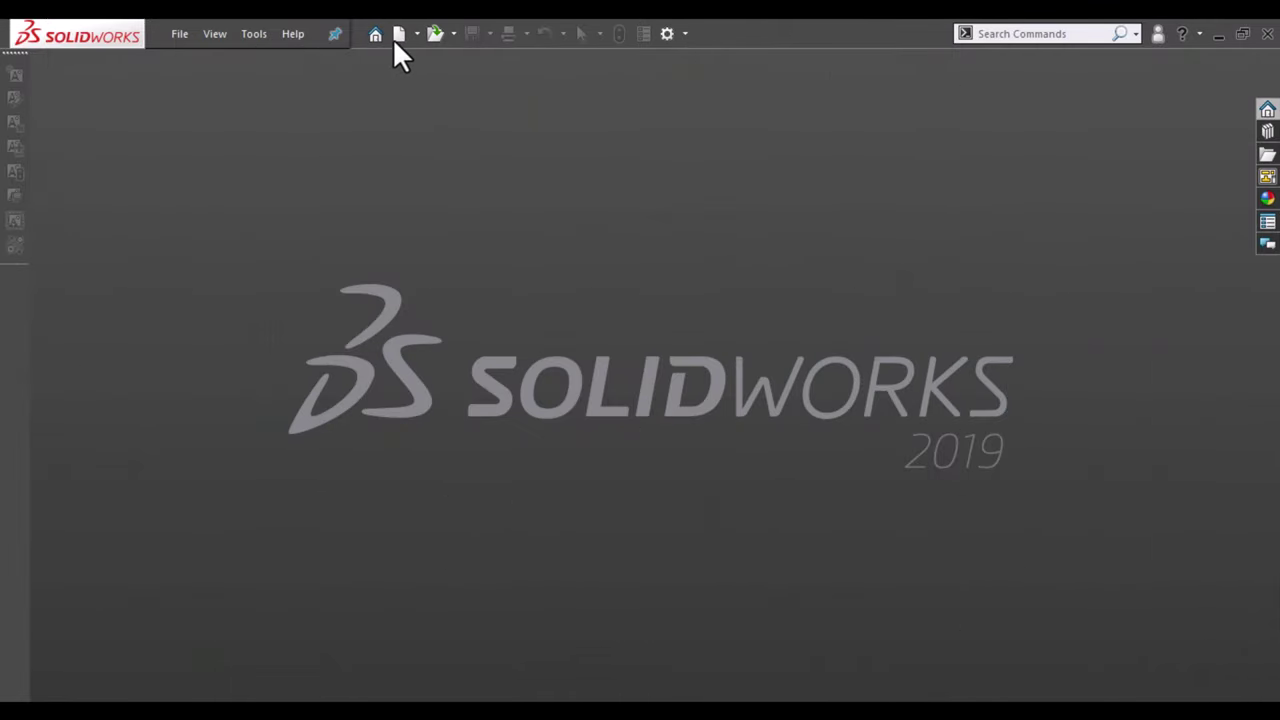
Create a new part document, Part2, and apply a plain white background scene.
left_click(396, 35)
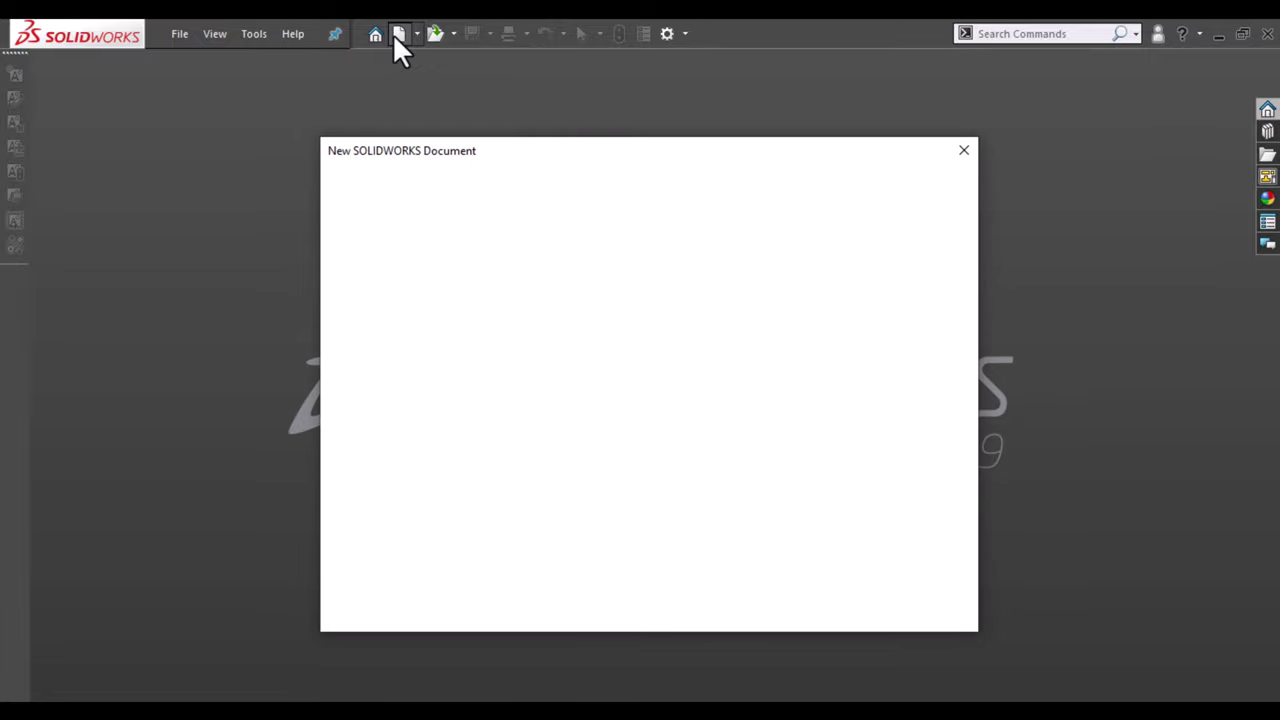
left_click(748, 603)
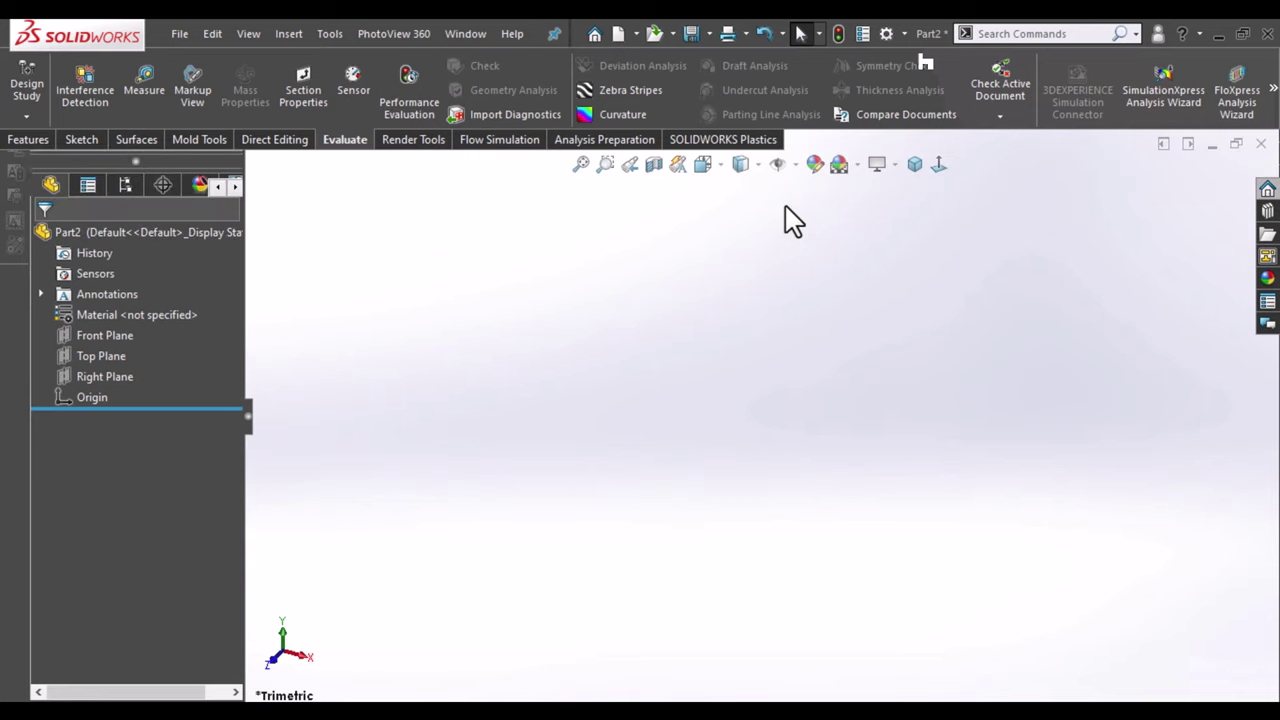
left_click(839, 165)
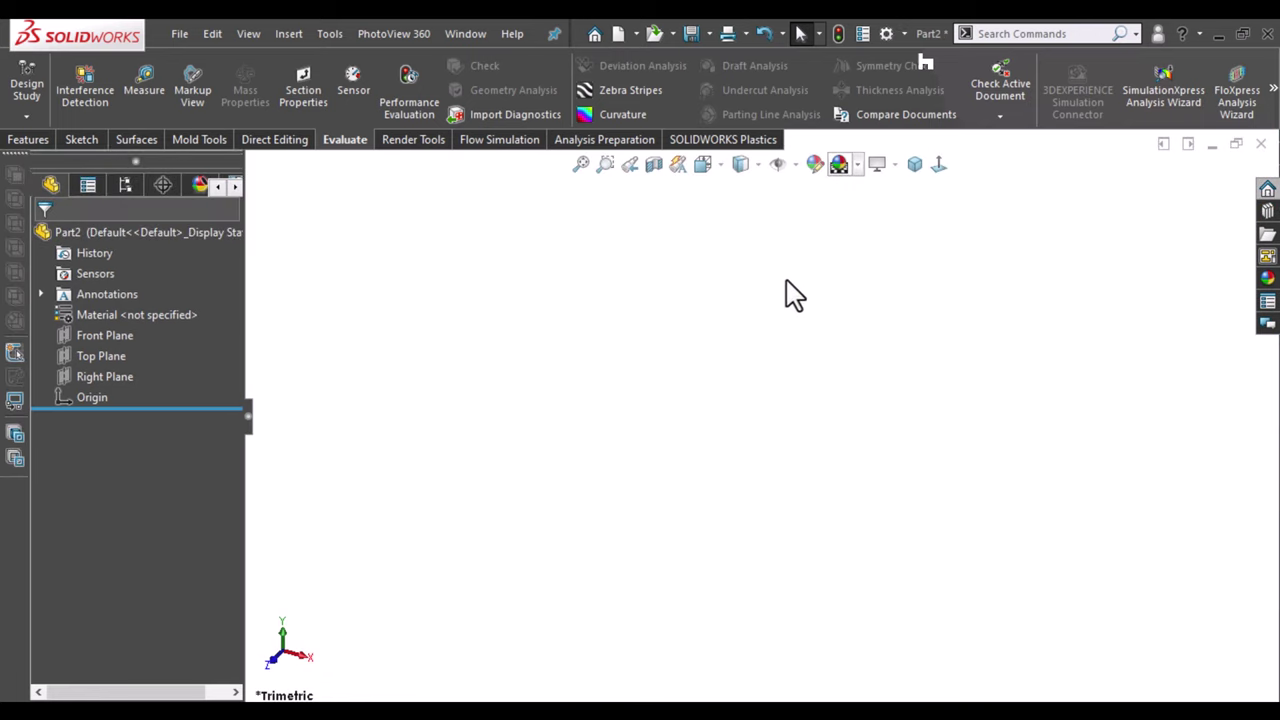
Start a sketch on the Top Plane using the Corner Rectangle tool.
left_click(95, 350)
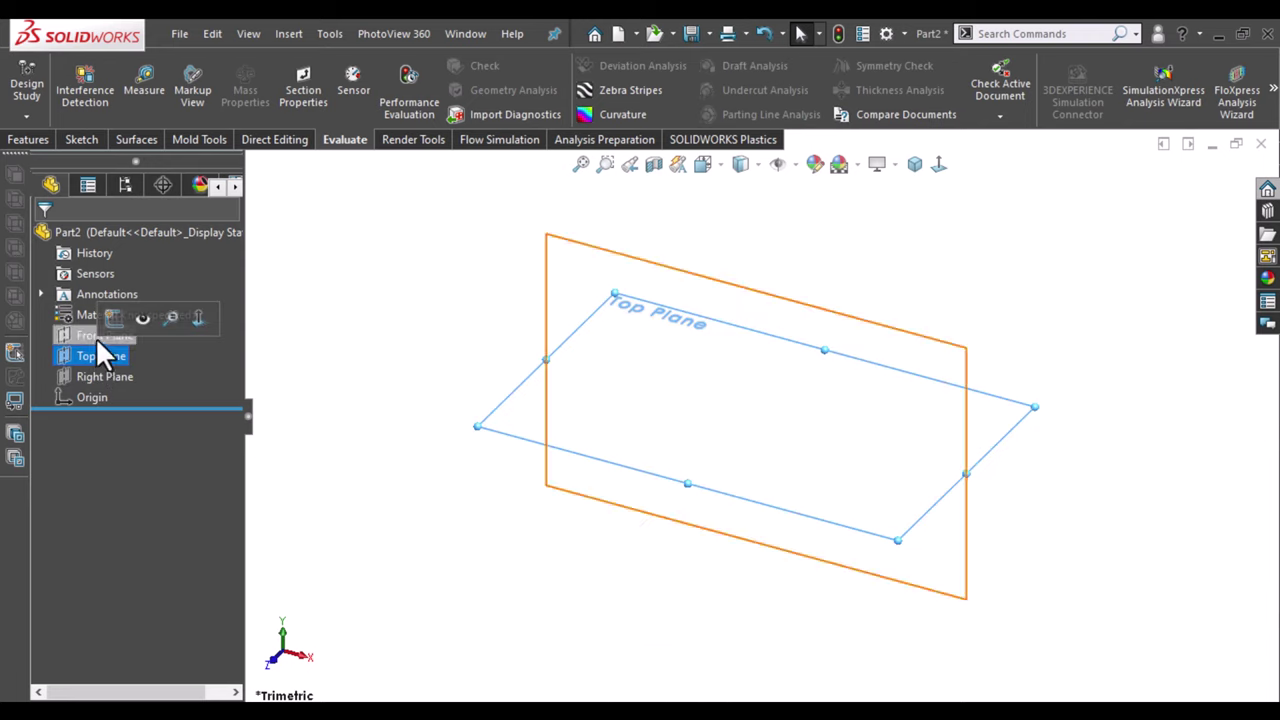
left_click(108, 316)
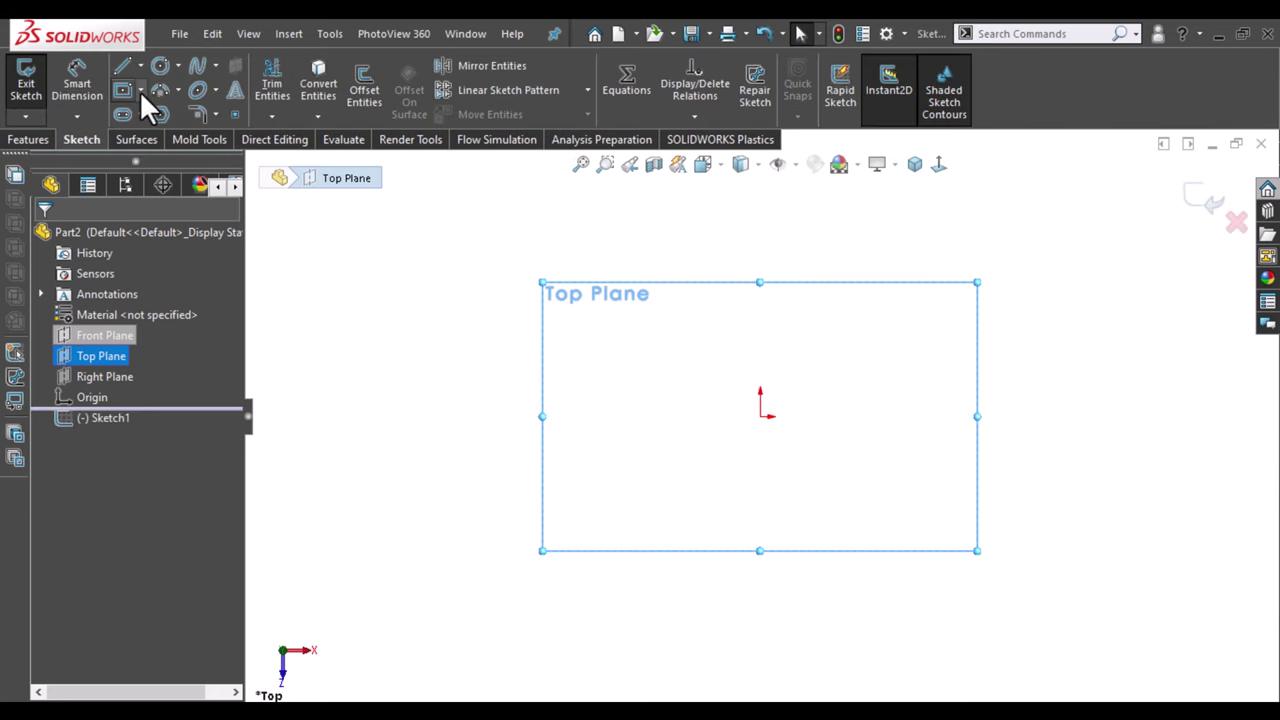
left_click(140, 90)
left_click(139, 134)
left_click(138, 96)
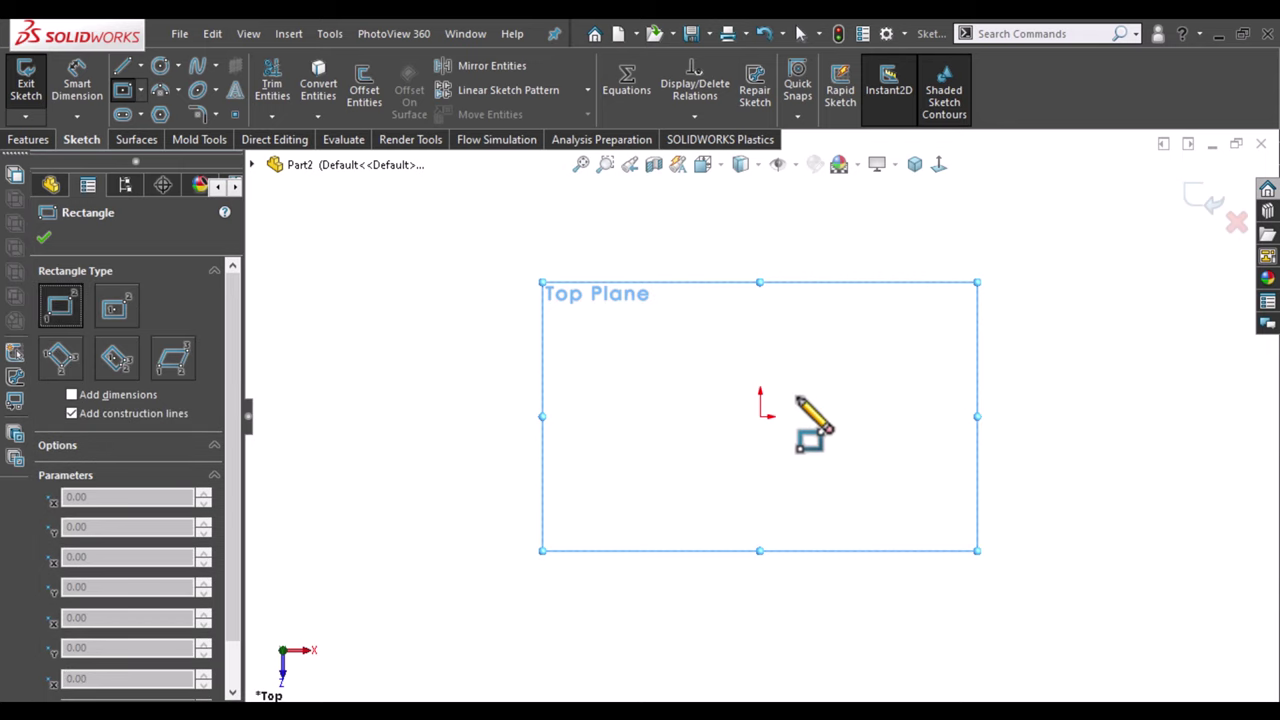
Draw a large rectangle from the origin and a smaller one off its top-right corner.
left_click(760, 416)
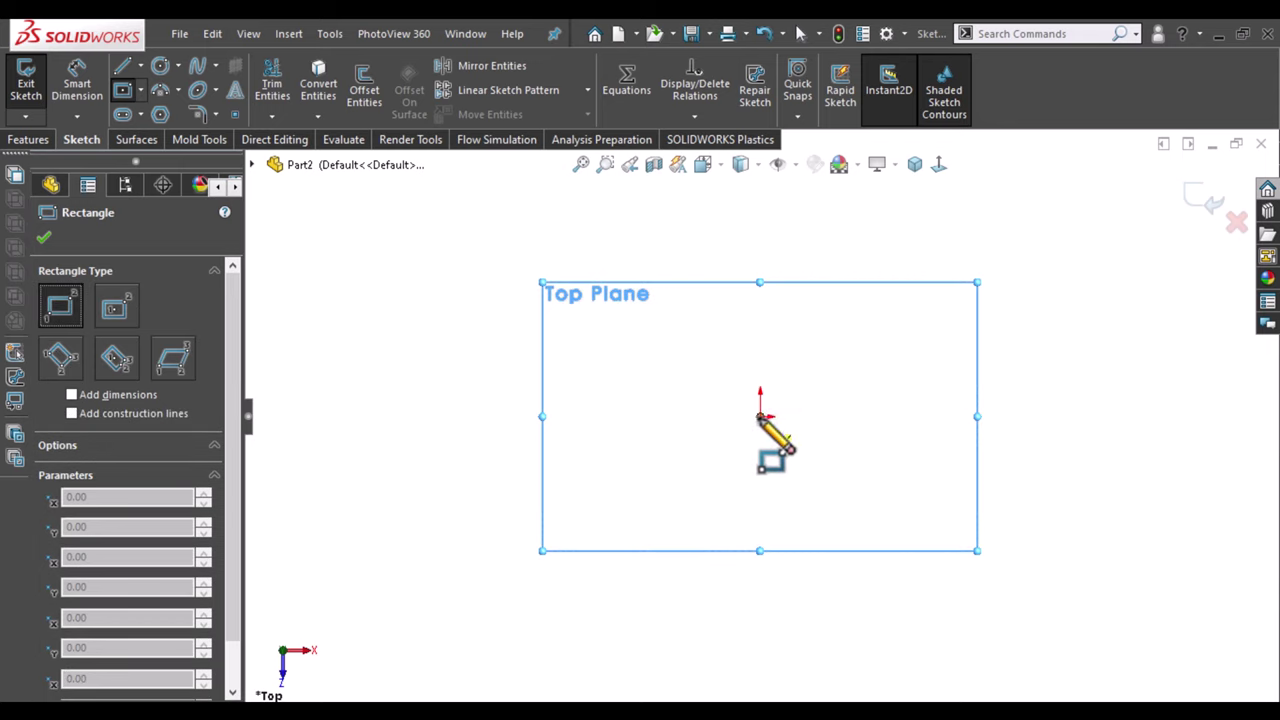
left_click(921, 534)
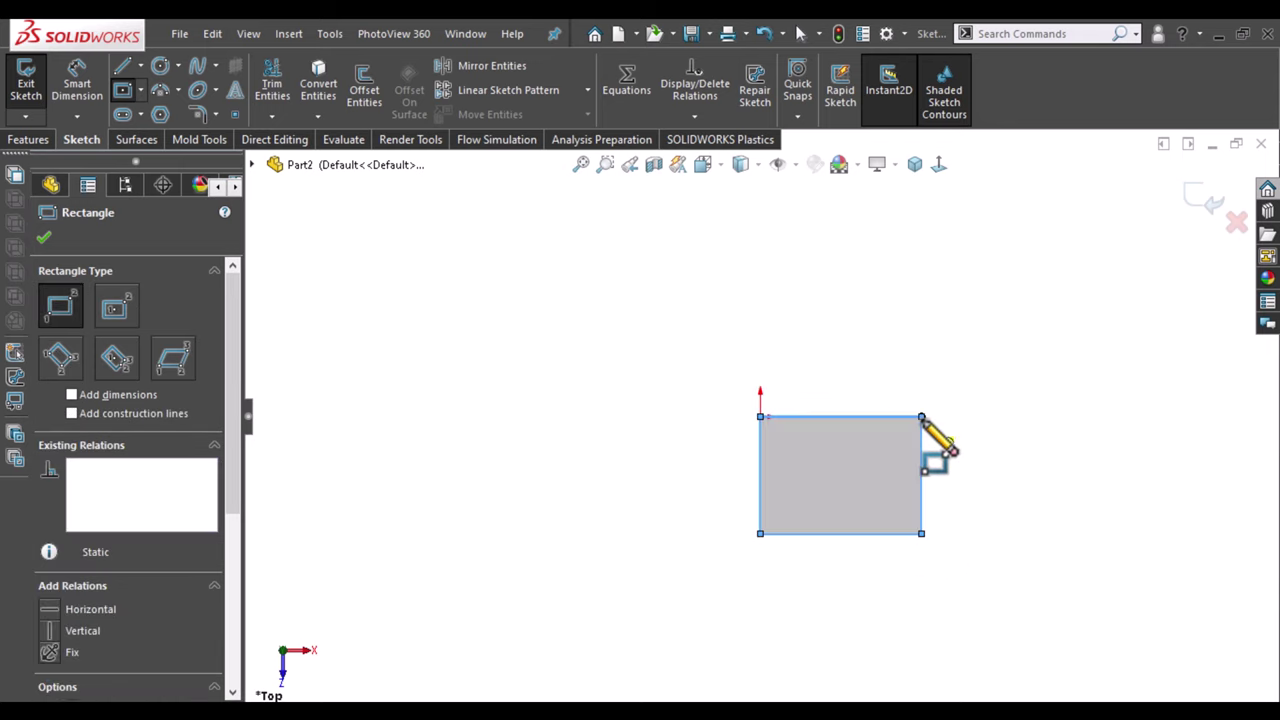
left_click(921, 416)
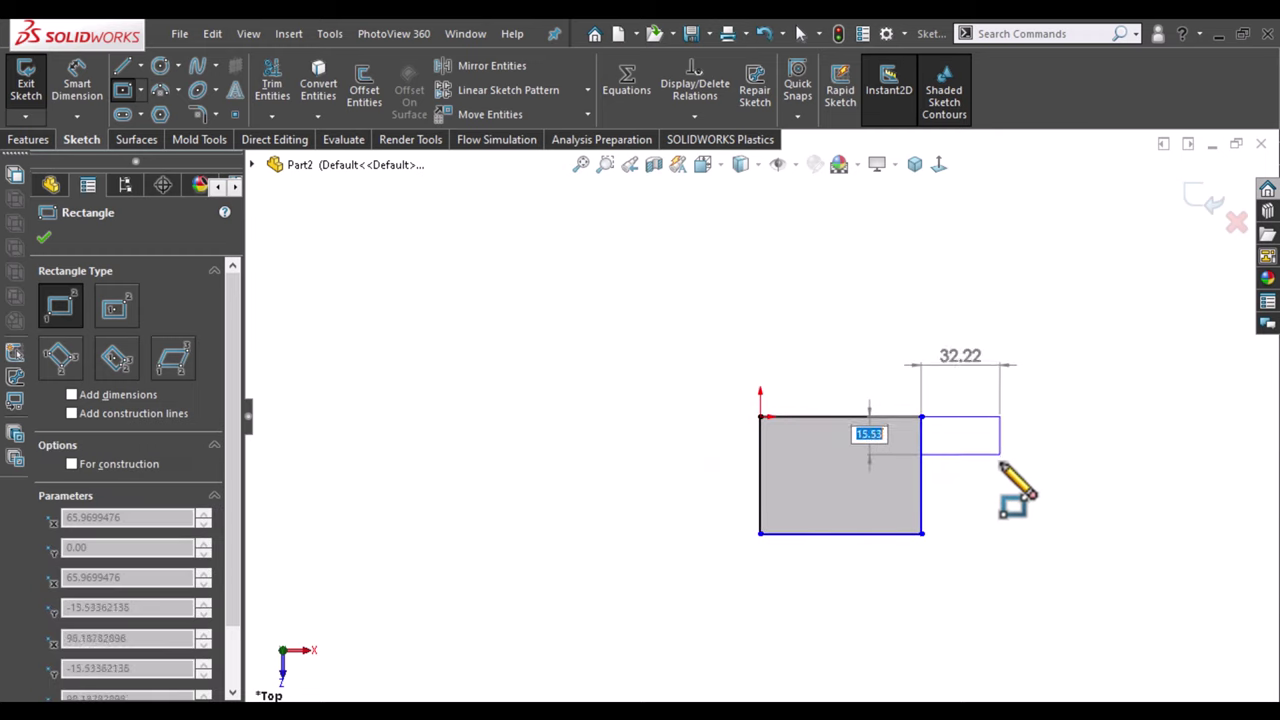
left_click(1000, 461)
left_click(64, 86)
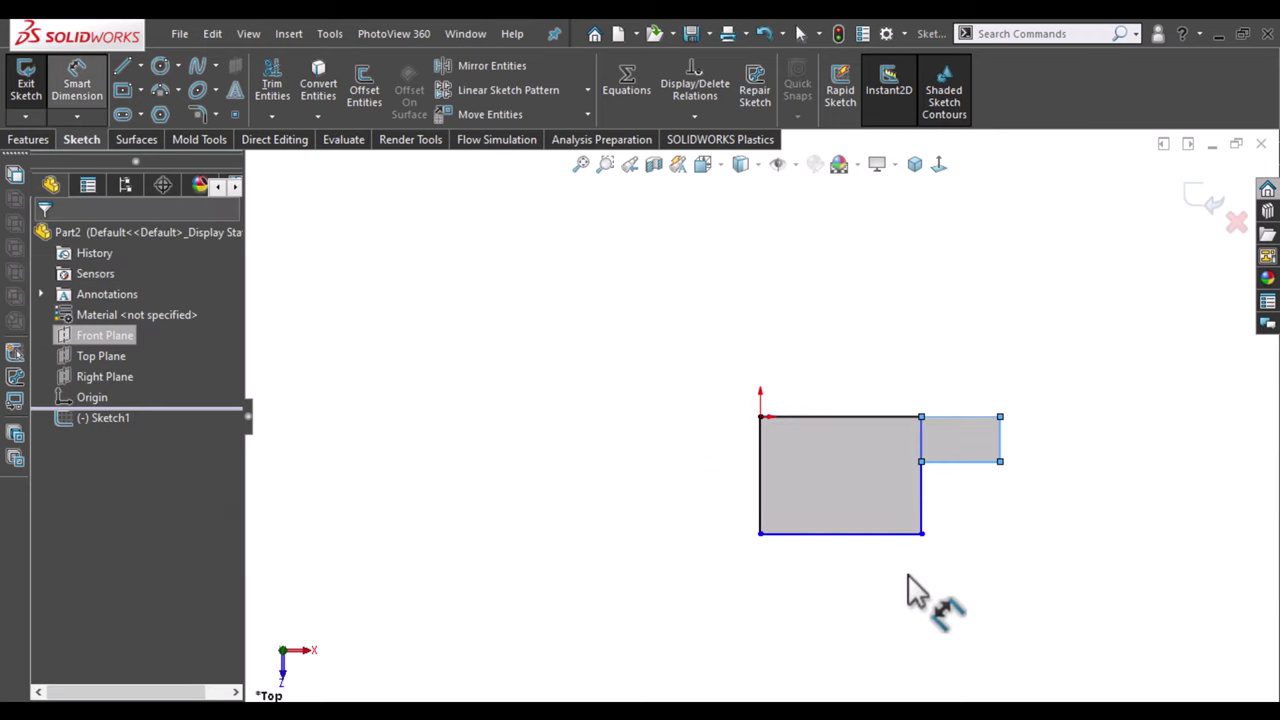
Dimension the large rectangle 60 wide and 50 tall.
left_click(856, 558)
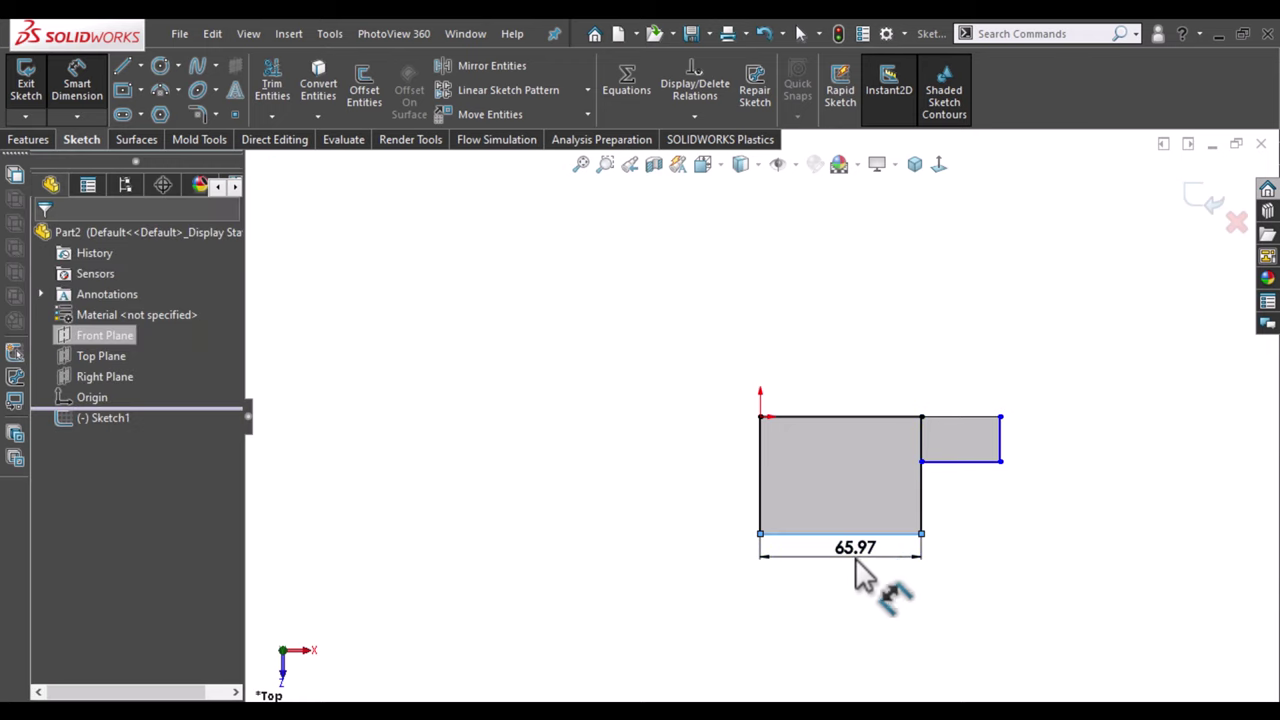
left_click(855, 560)
type("6")
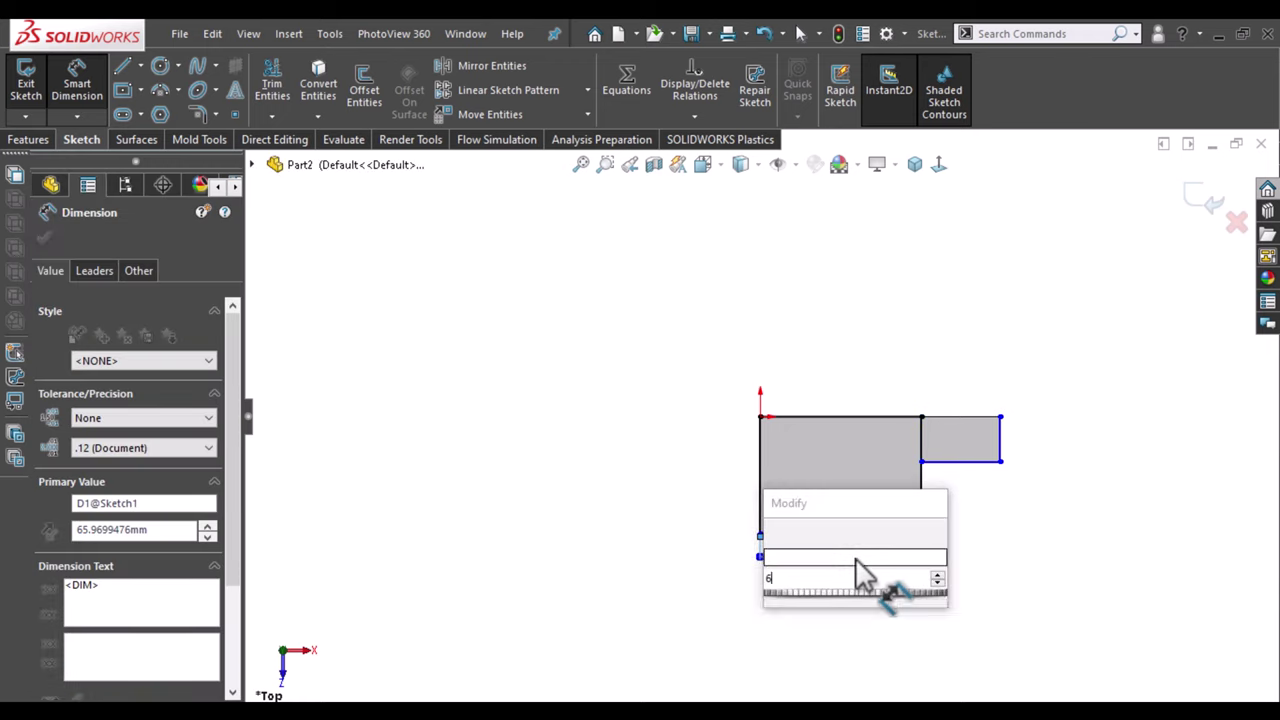
type("0")
key("Return")
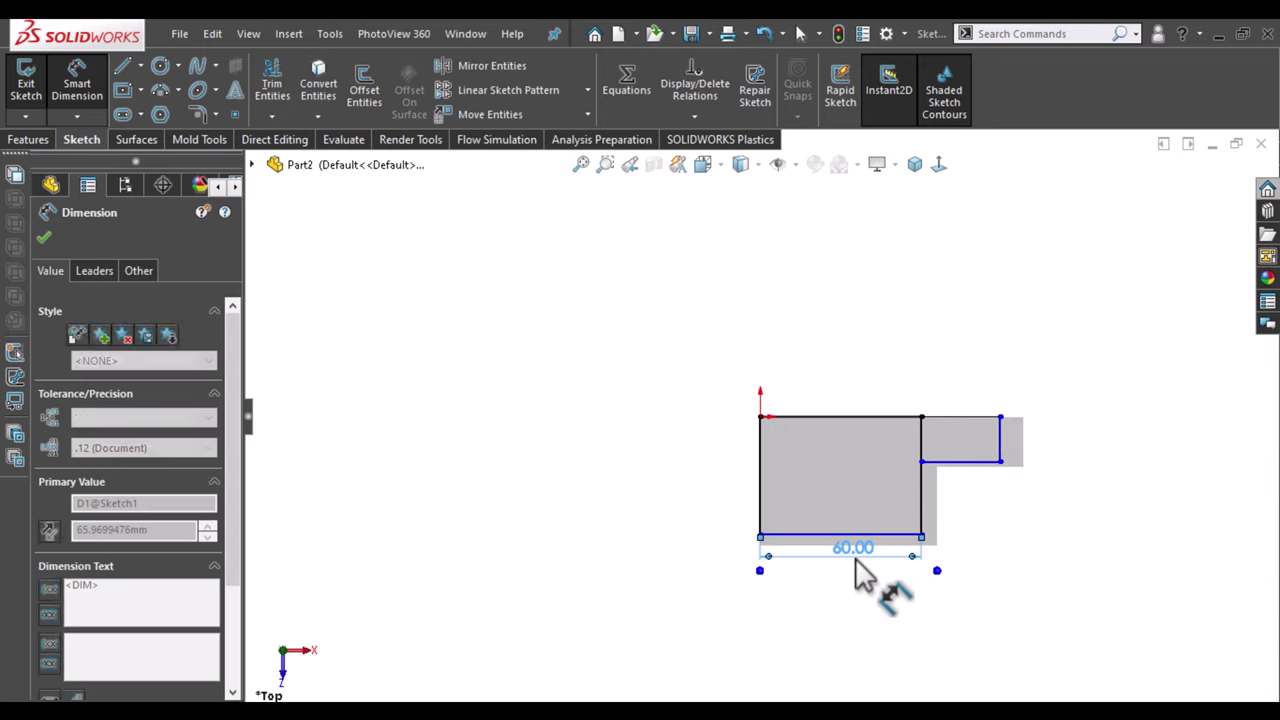
left_click(727, 481)
left_click(728, 483)
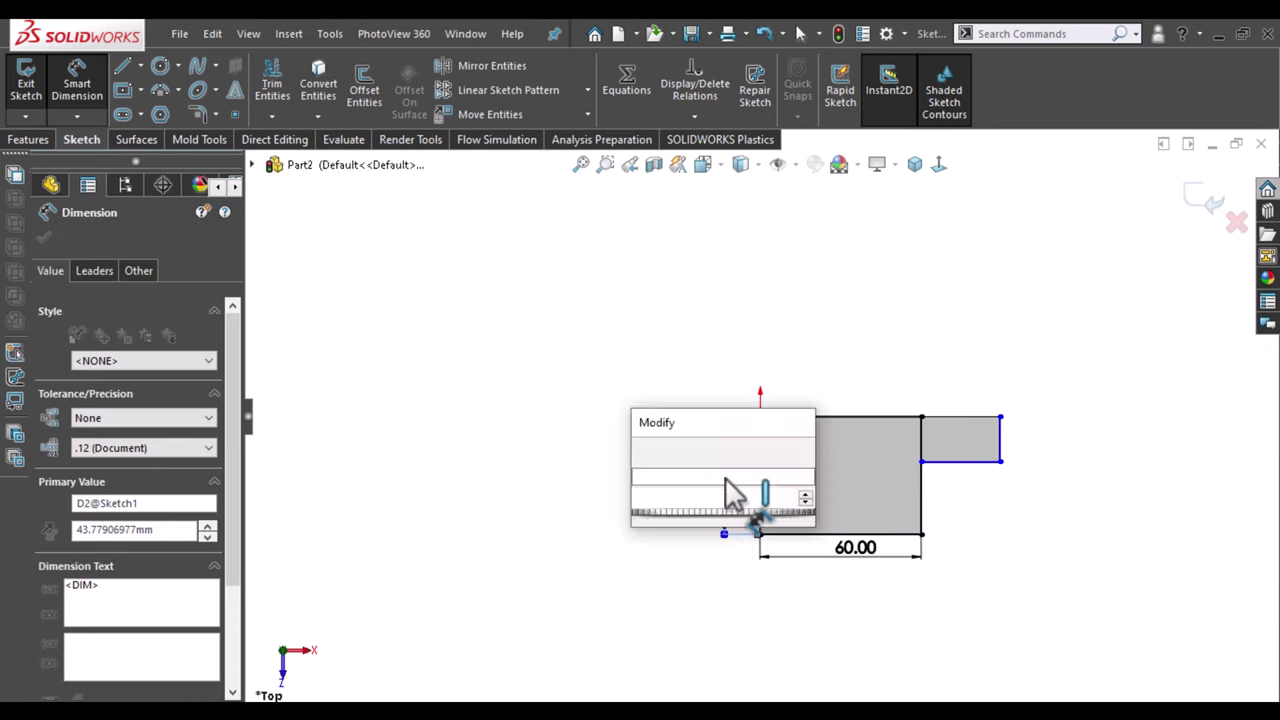
type("50")
key("Escape")
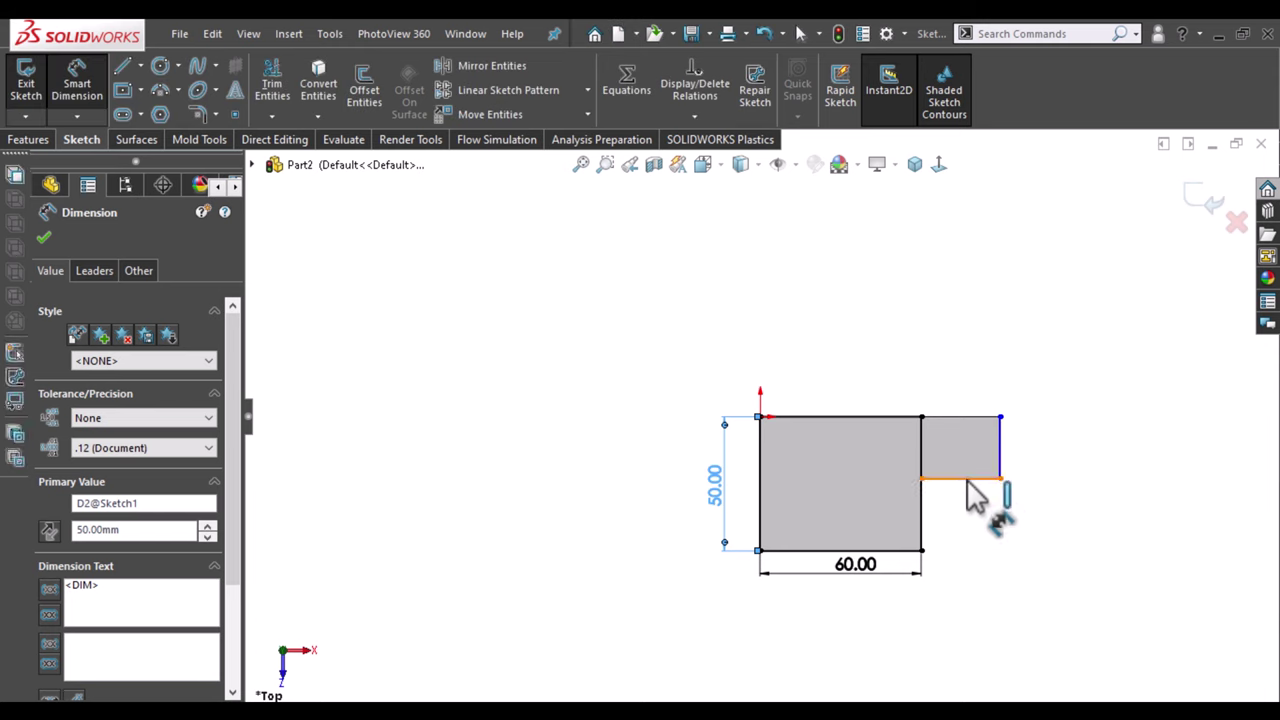
Set the small rectangle's bottom edge to 30.
left_click(960, 518)
left_click(960, 518)
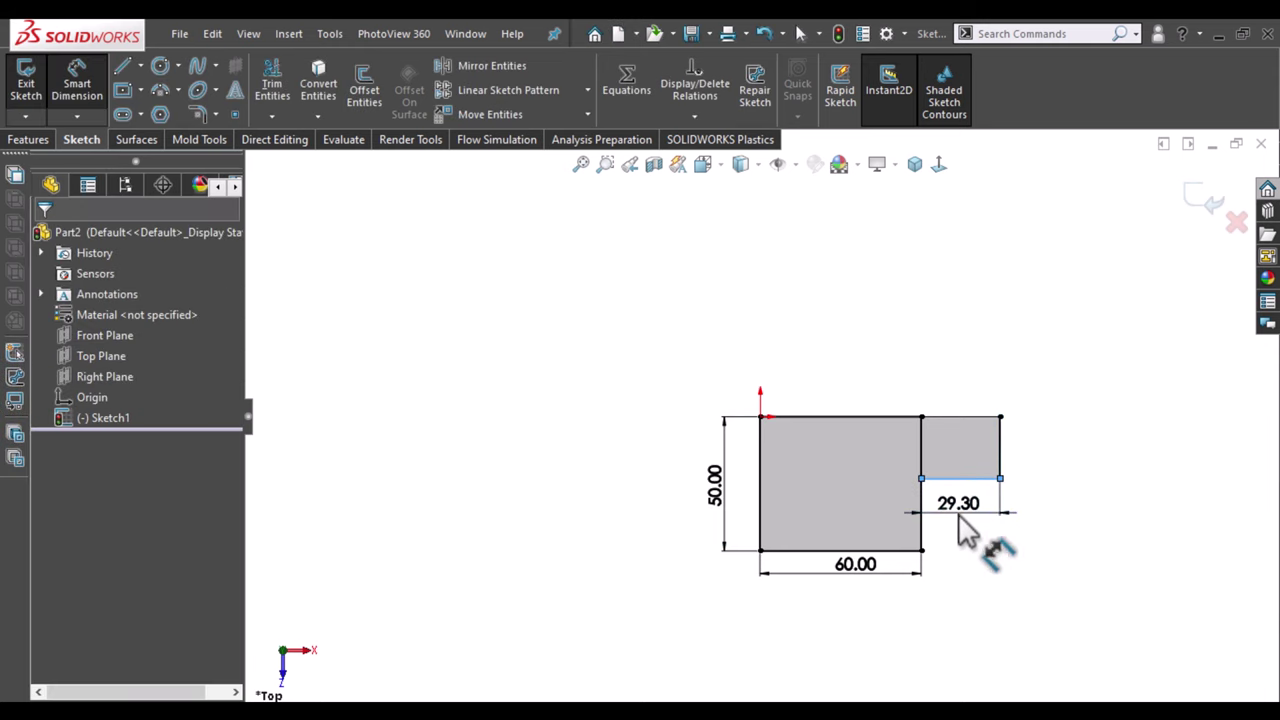
left_click(958, 516)
type("30")
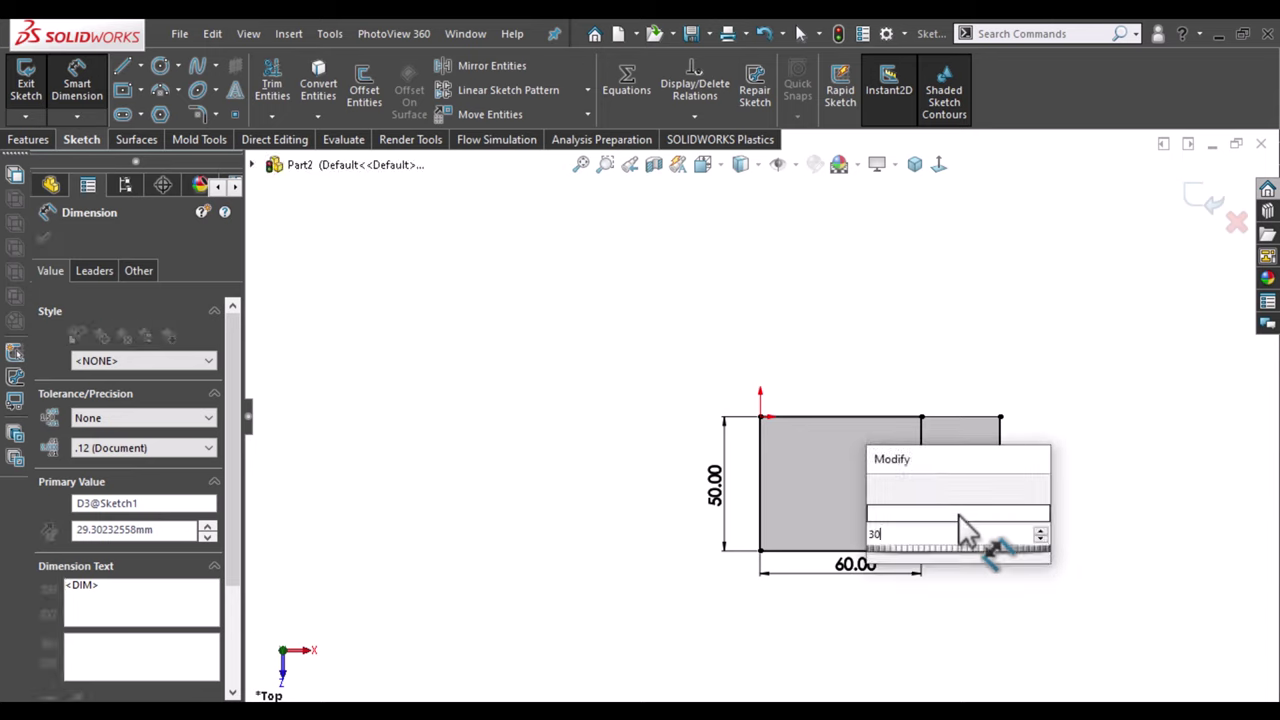
key("Escape")
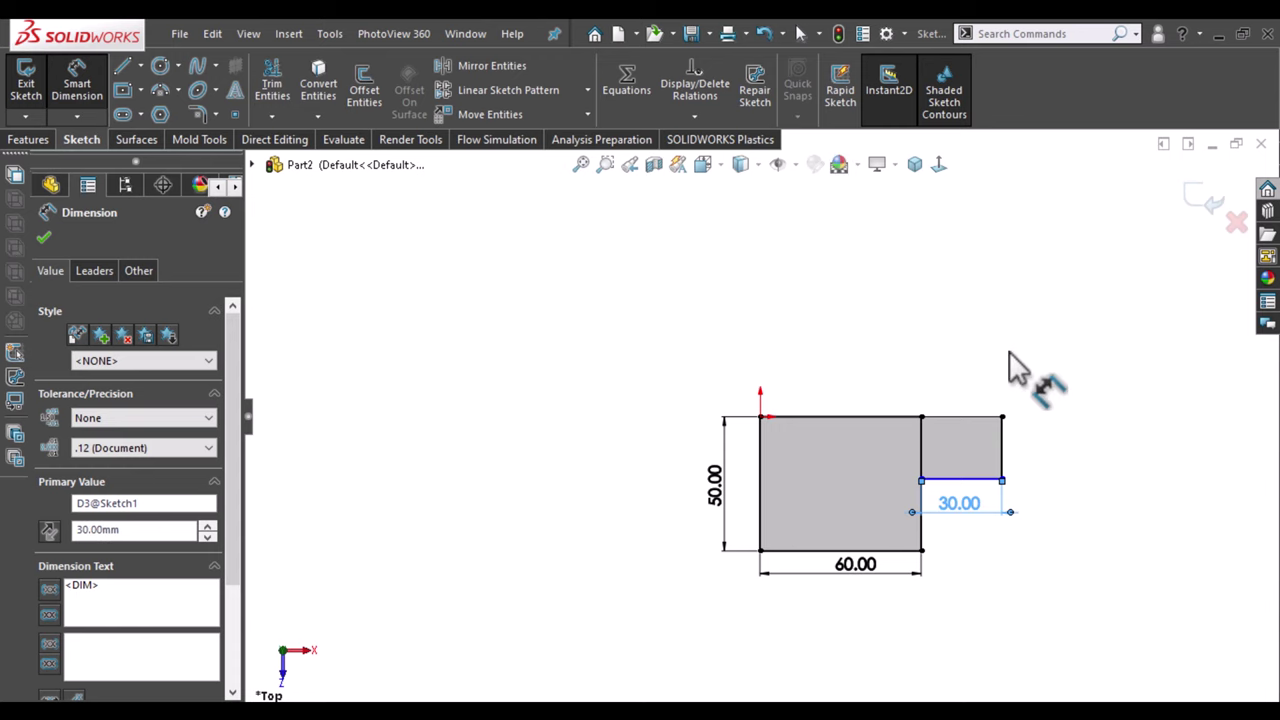
key("Escape")
key("Escape")
Make the step's bottom and right edges equal in length.
key("ctrl")
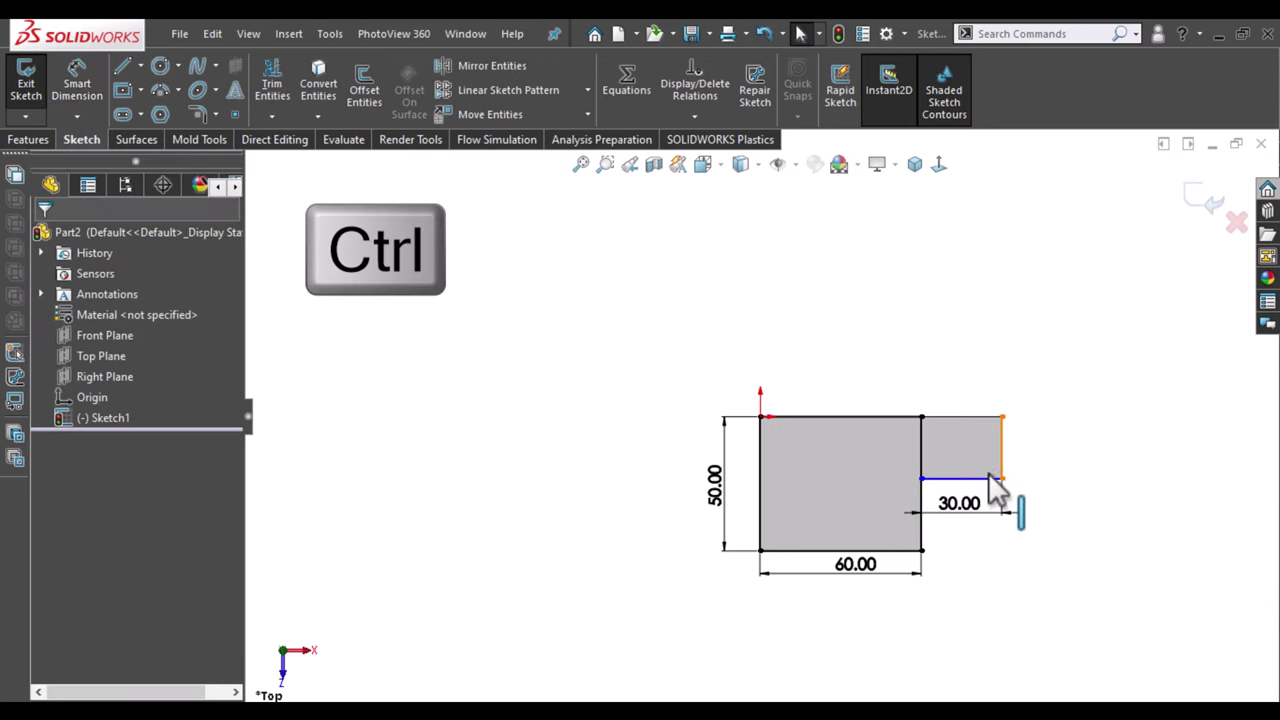
left_click(986, 478)
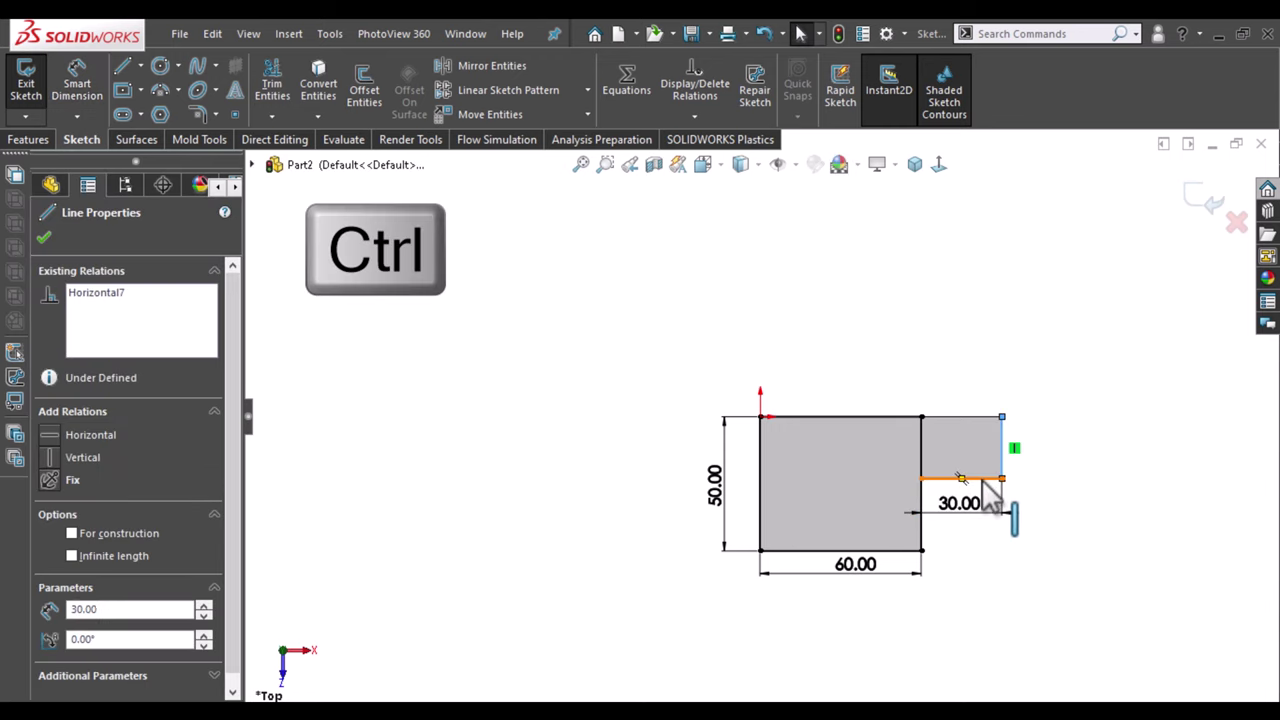
left_click(1001, 462, "ctrl")
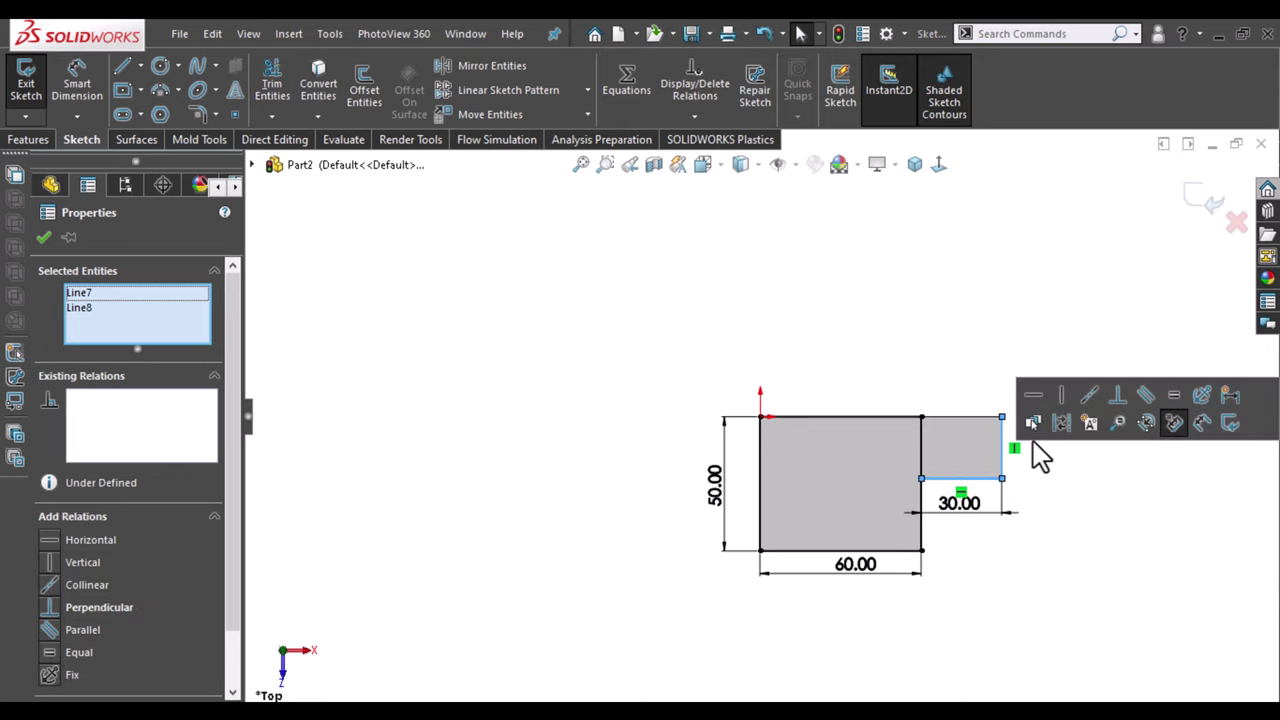
left_click(1169, 392)
left_click(942, 311)
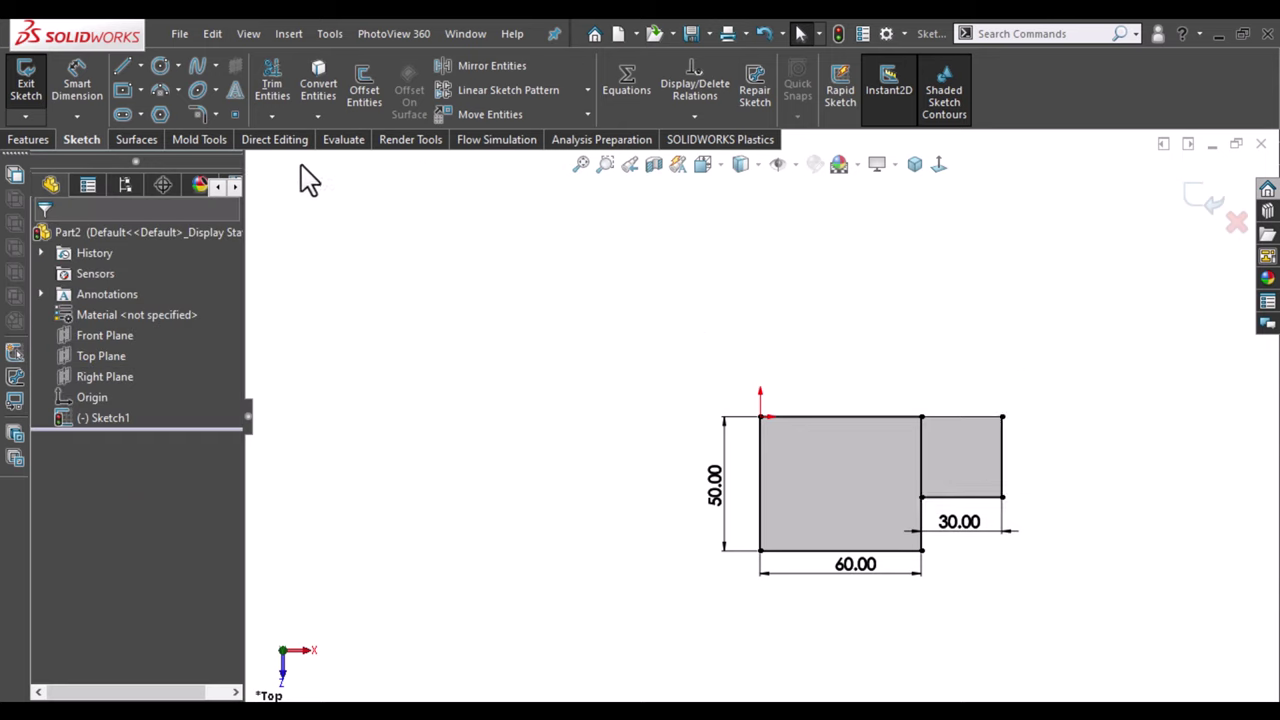
Trim the shared line between the rectangles into one L-shaped profile.
left_click(279, 67)
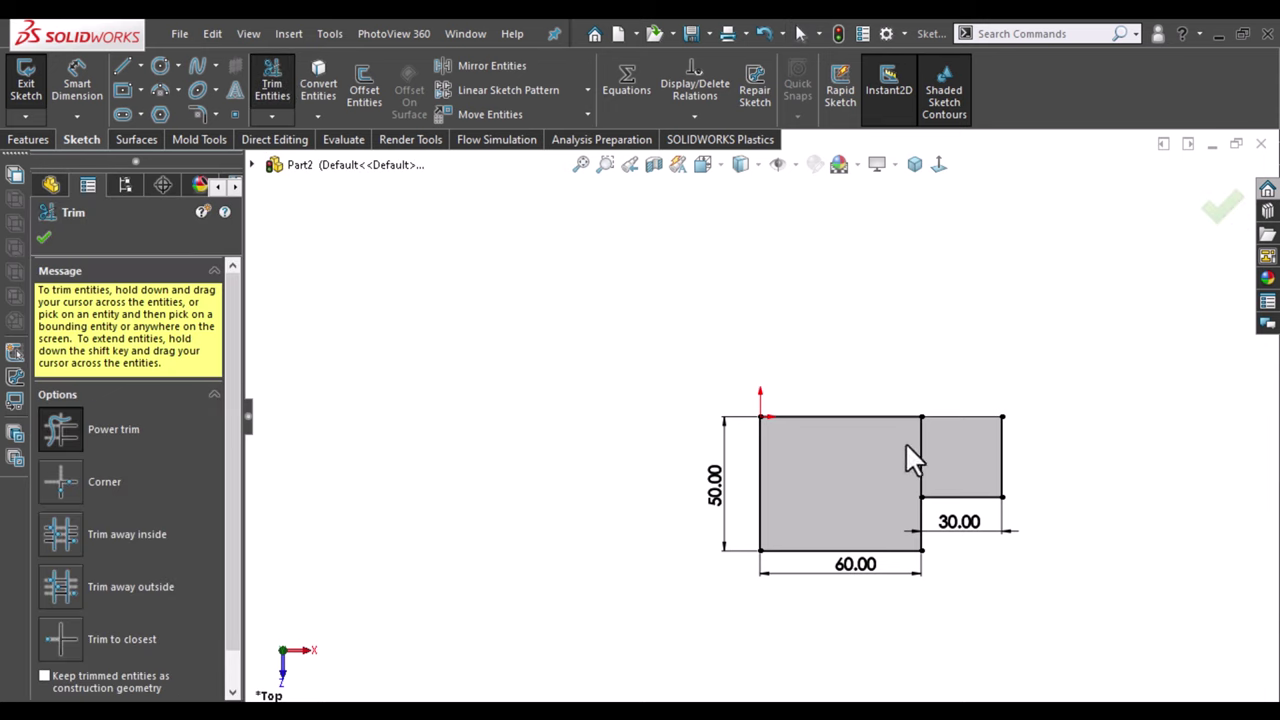
left_click_drag(912, 460, 948, 448)
left_click(40, 236)
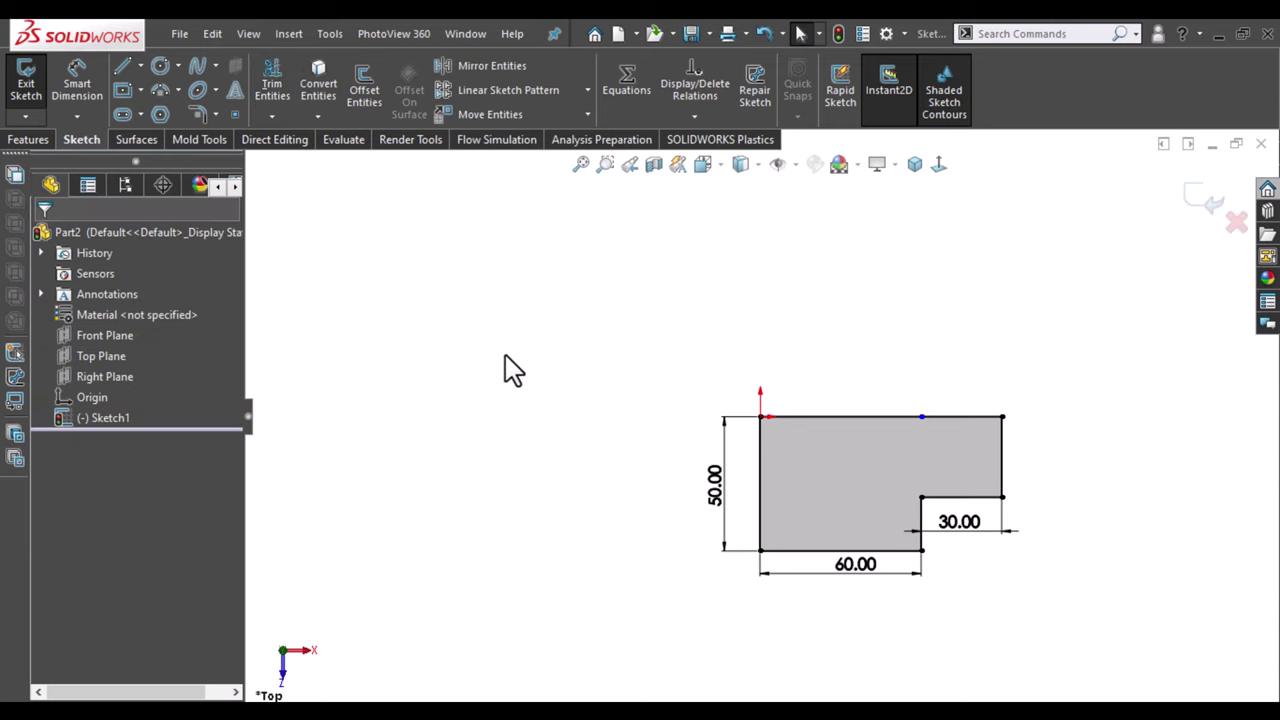
Add a Vertical relation between the step's inner corner and the point above it.
left_click(921, 497)
left_click(921, 416, "ctrl")
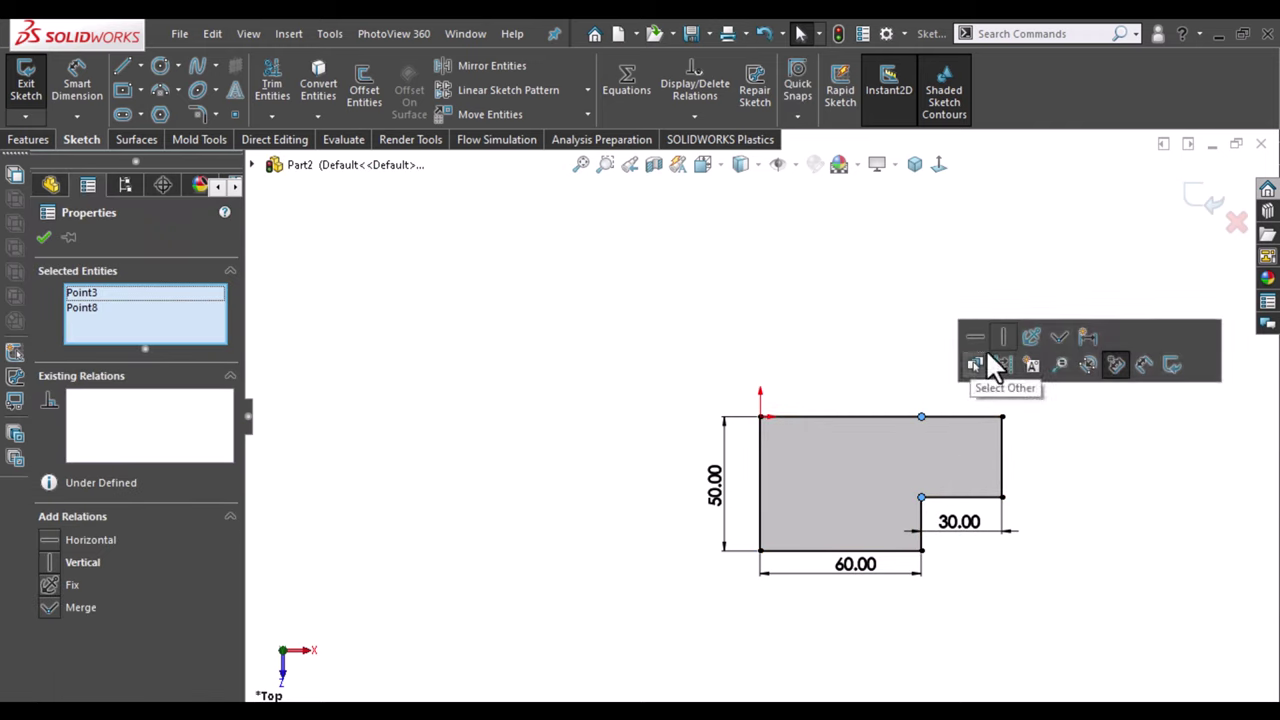
left_click(987, 340)
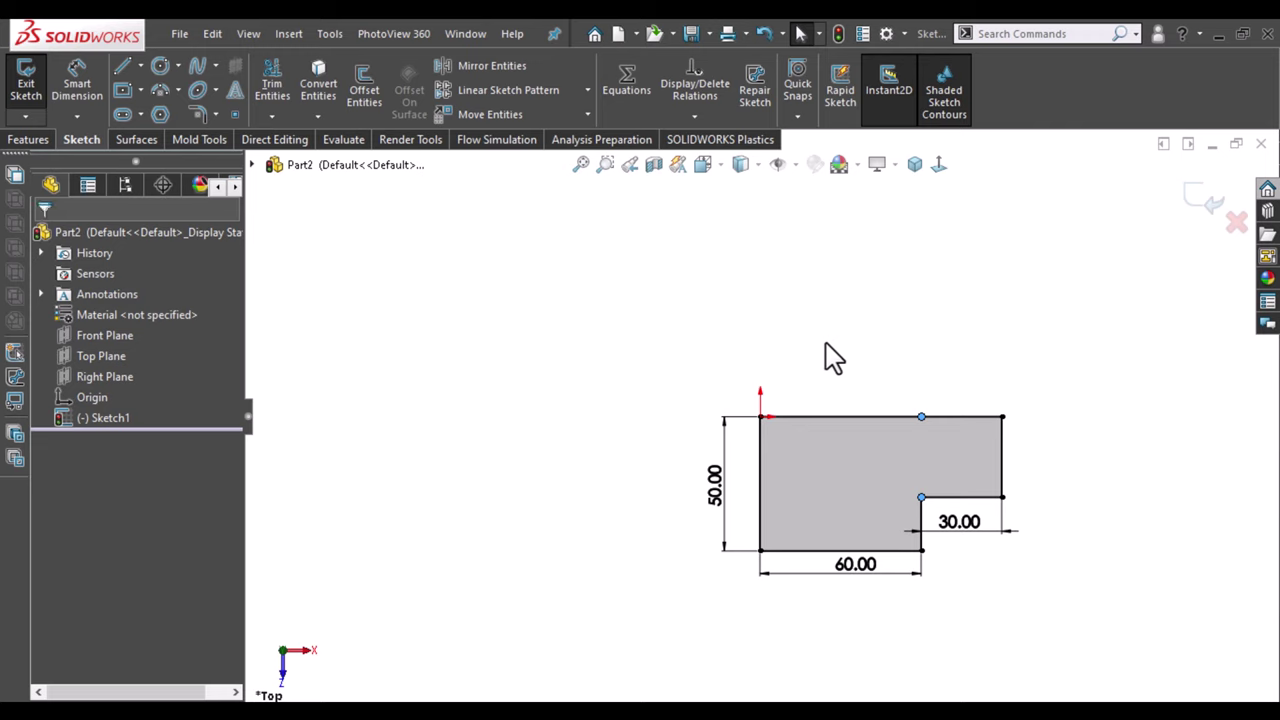
left_click(15, 138)
Extrude the L-shaped sketch 10 mm, then orbit and select the block's front face.
left_click(31, 92)
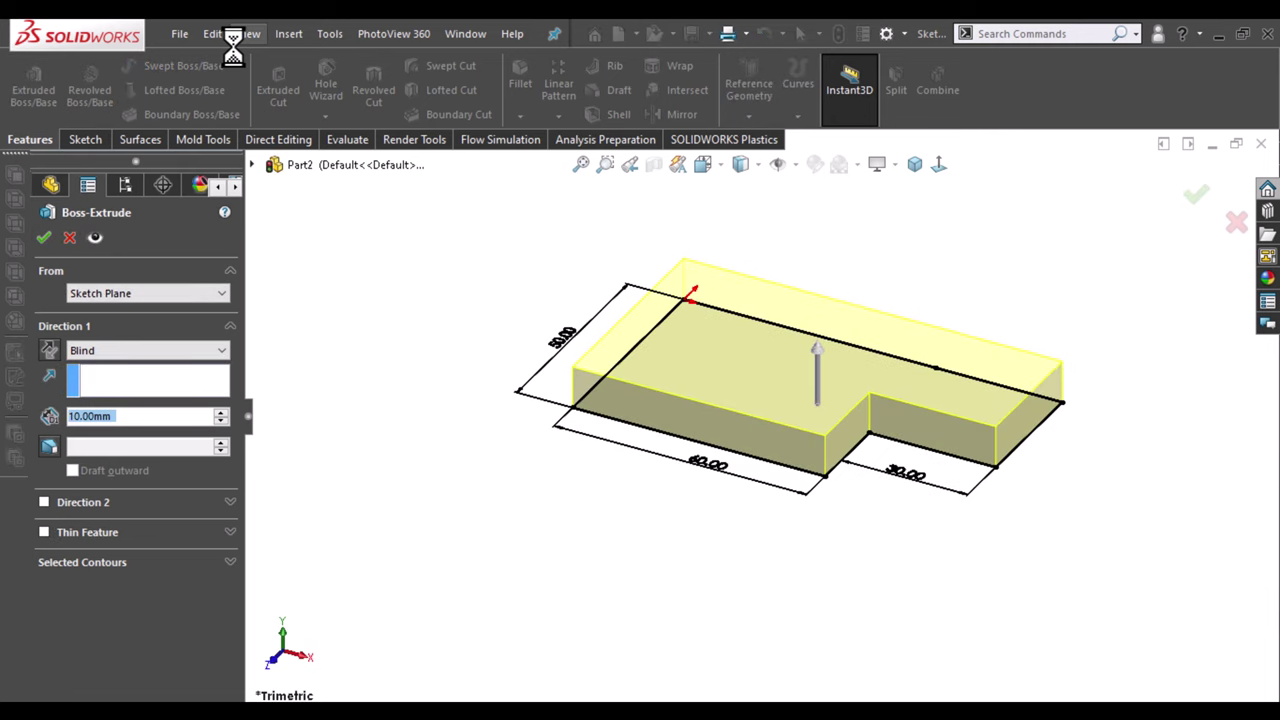
key("Return")
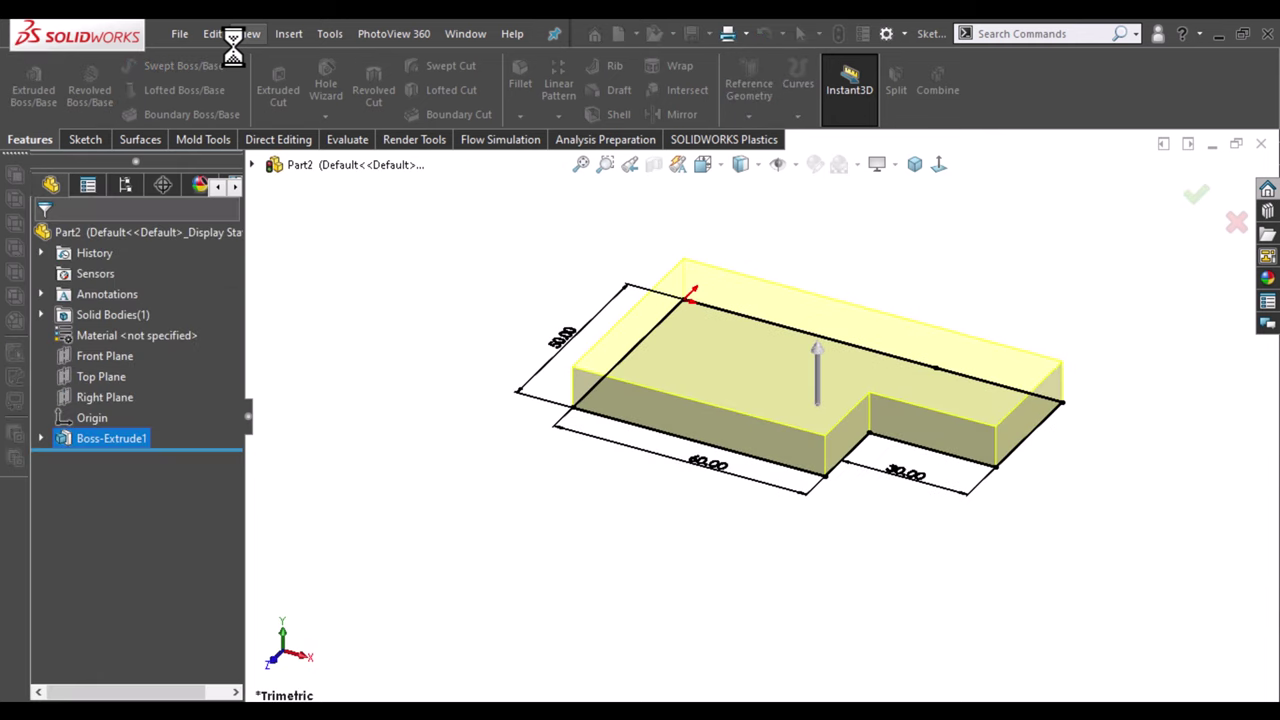
left_click(450, 462)
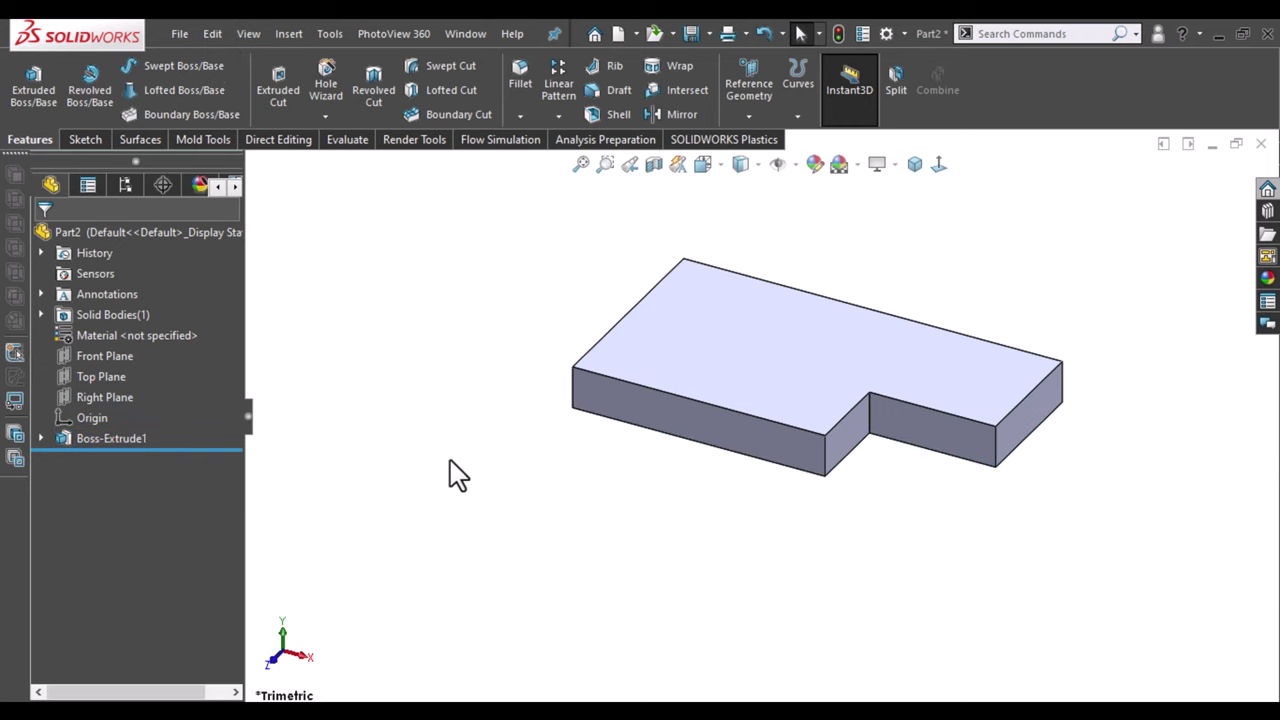
middle_click_drag(453, 465, 650, 528)
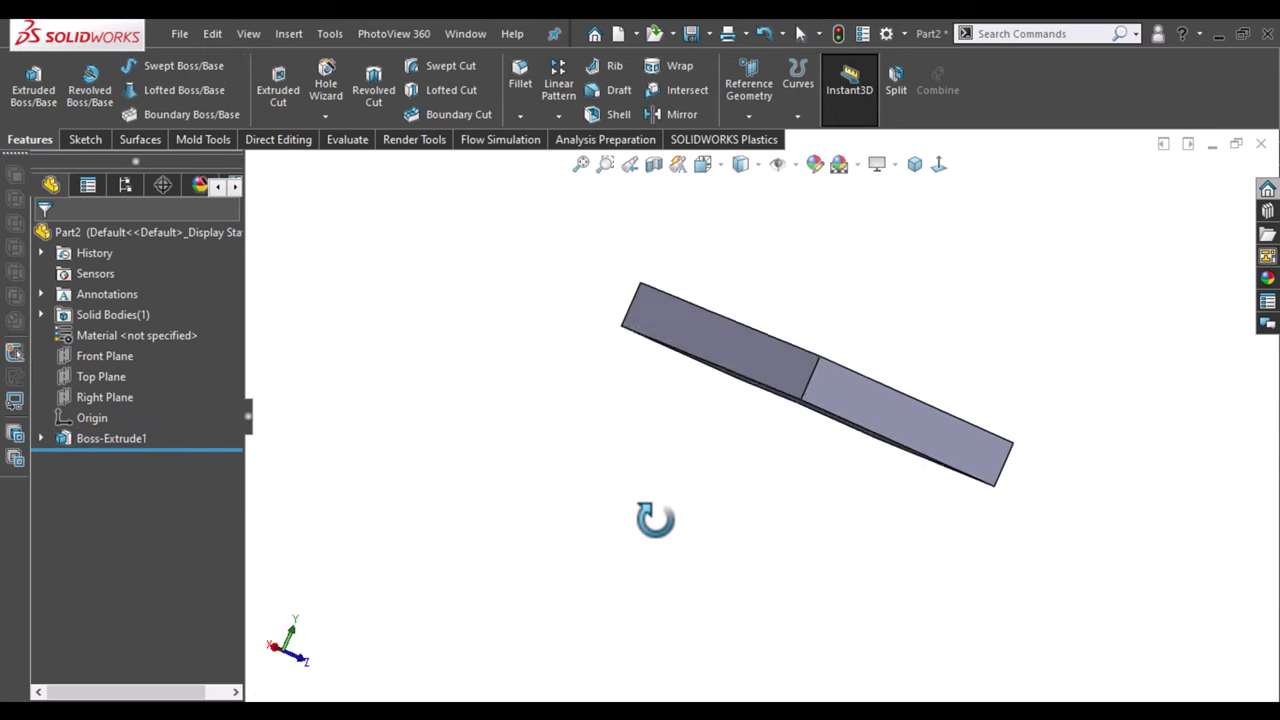
left_click(764, 420)
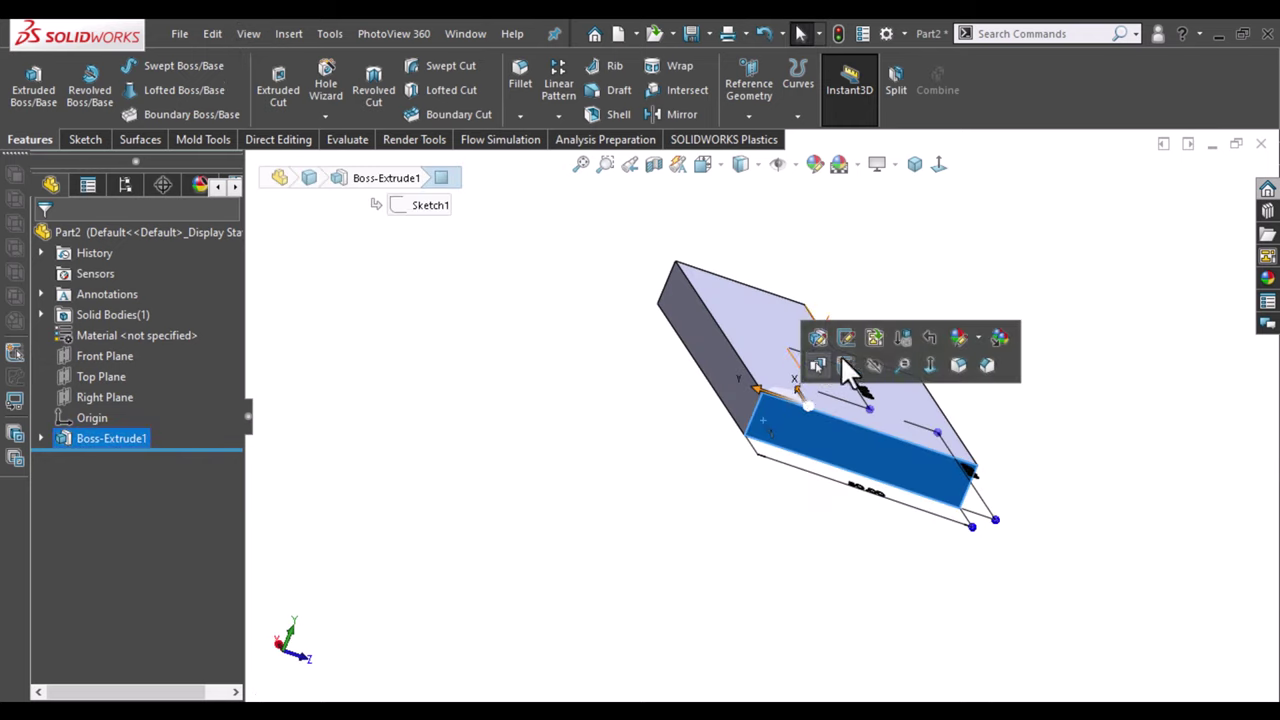
Open Sketch2 on the front face and draw a tall rectangle beside a shorter one.
left_click(846, 365)
left_click(940, 168)
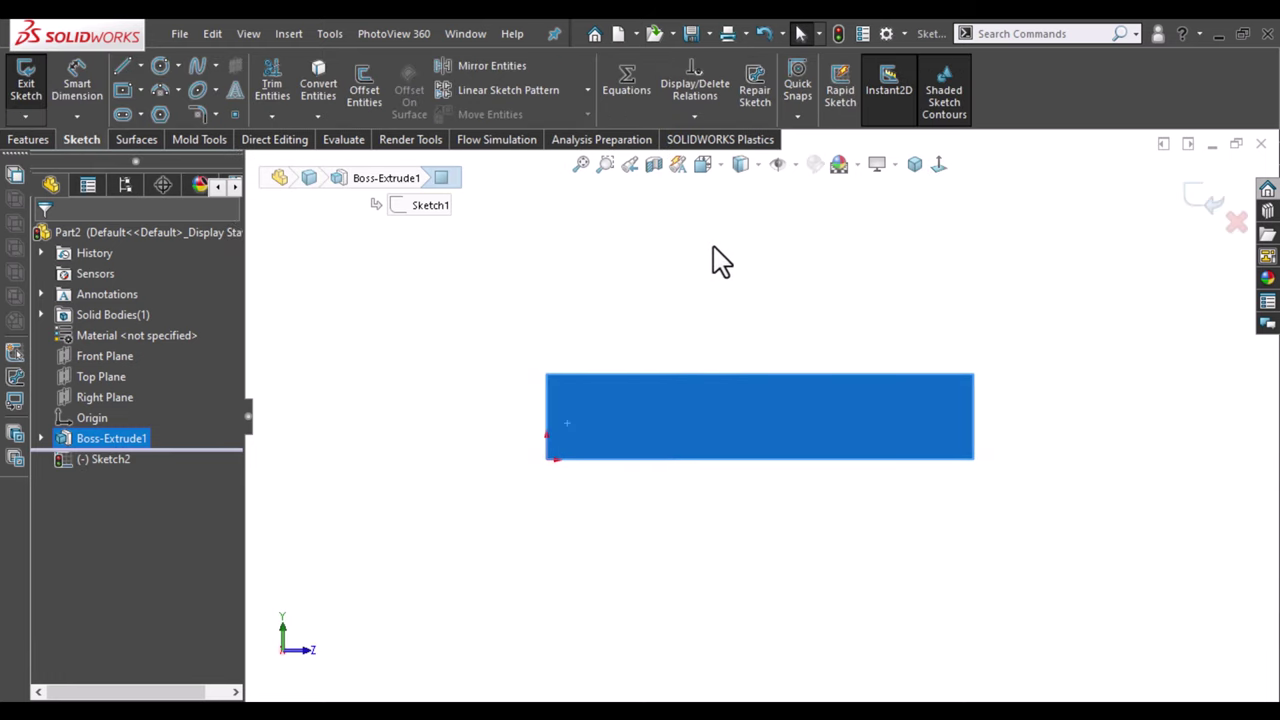
scroll(722, 262, "down", 1)
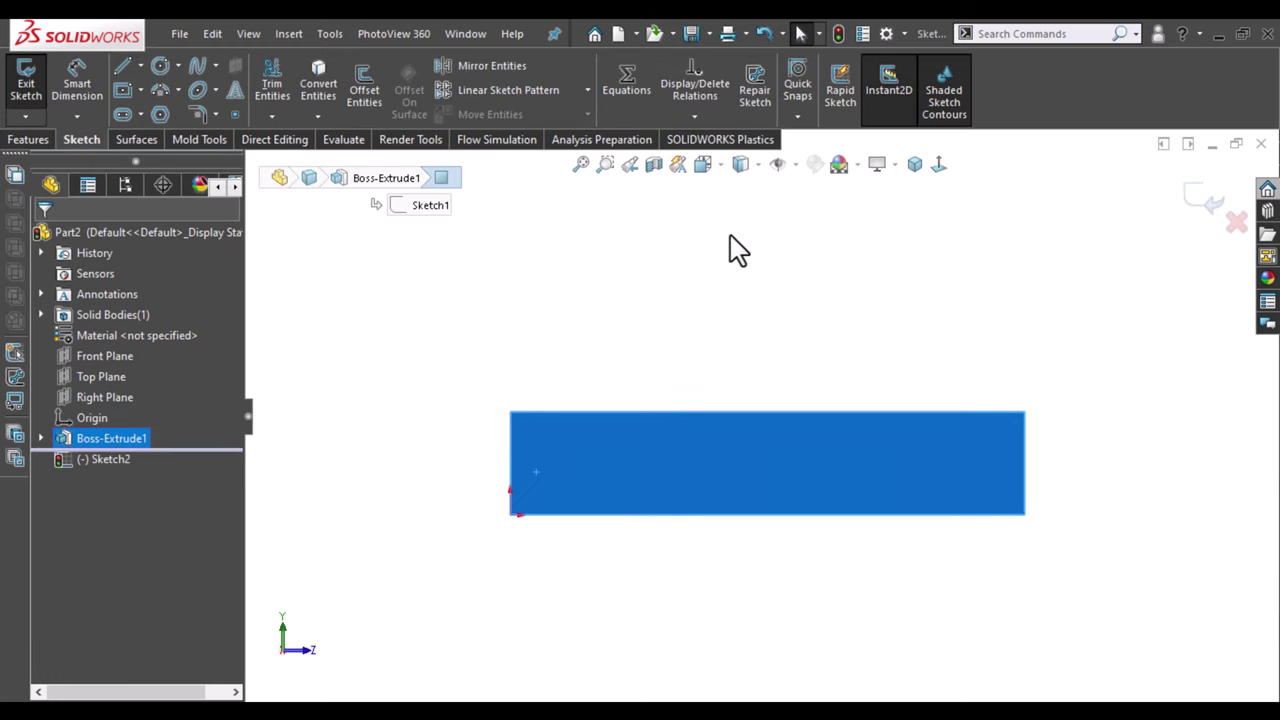
left_click(137, 94)
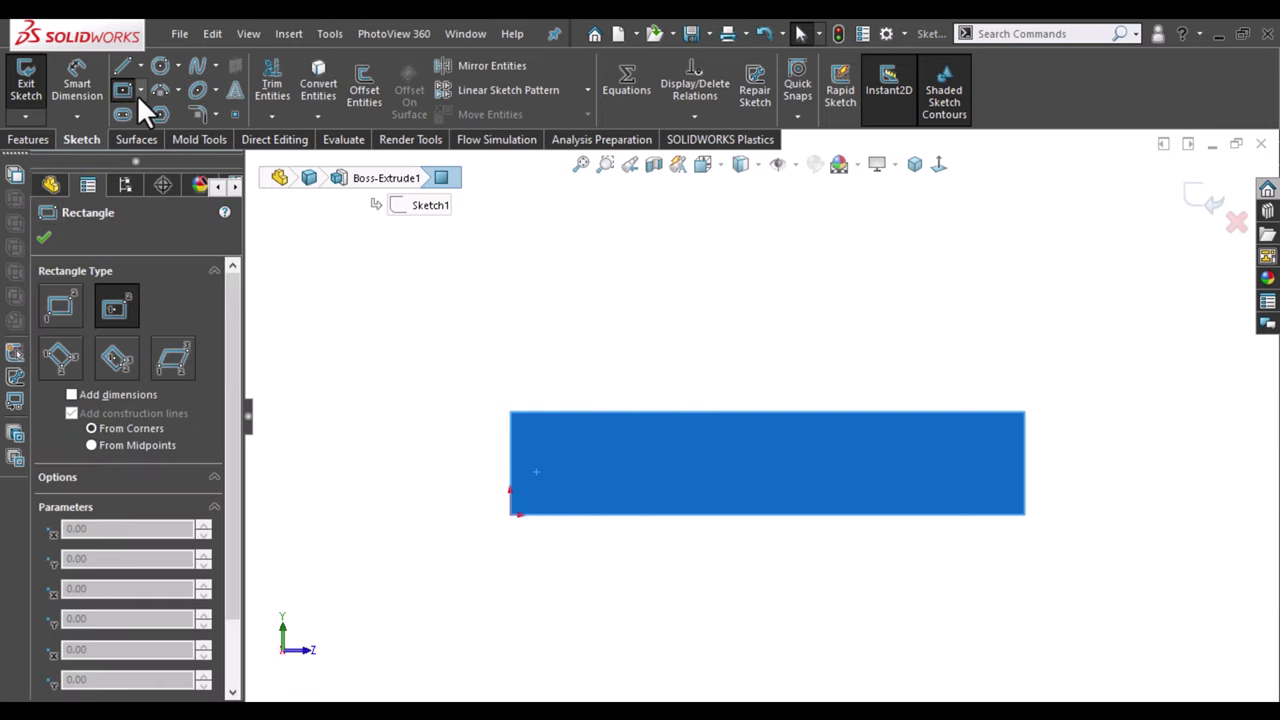
left_click(62, 297)
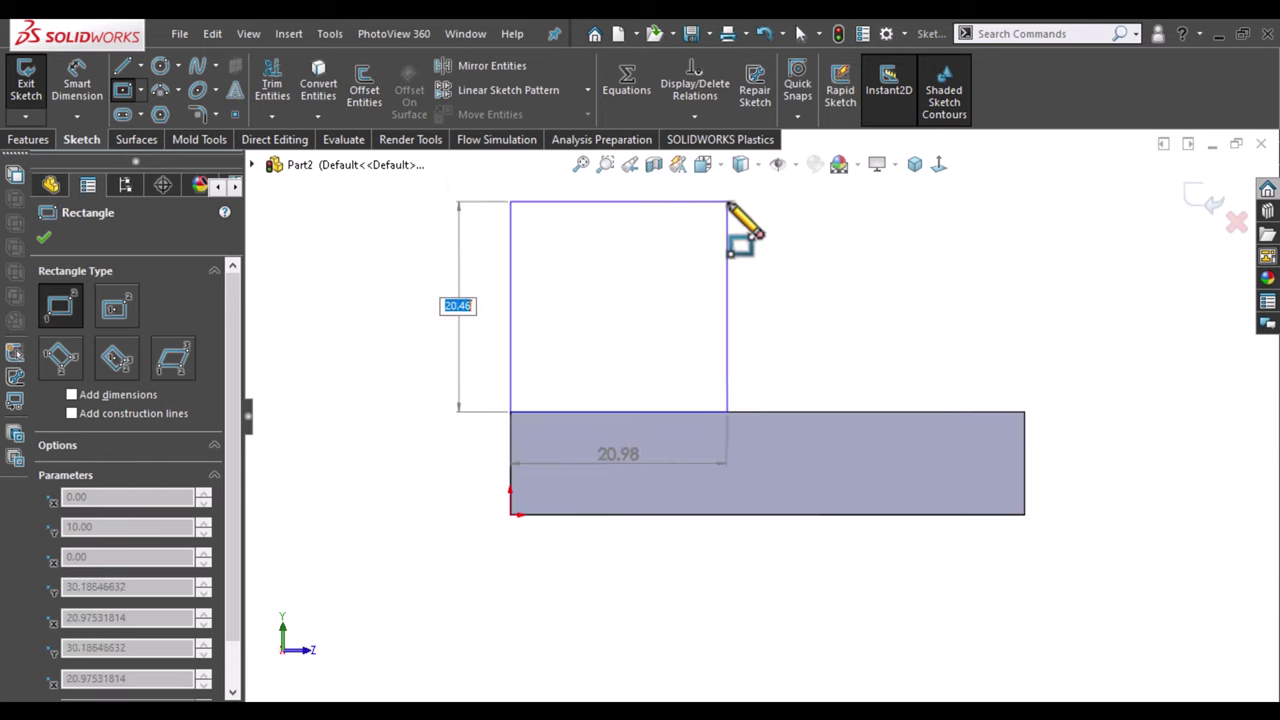
left_click(823, 202)
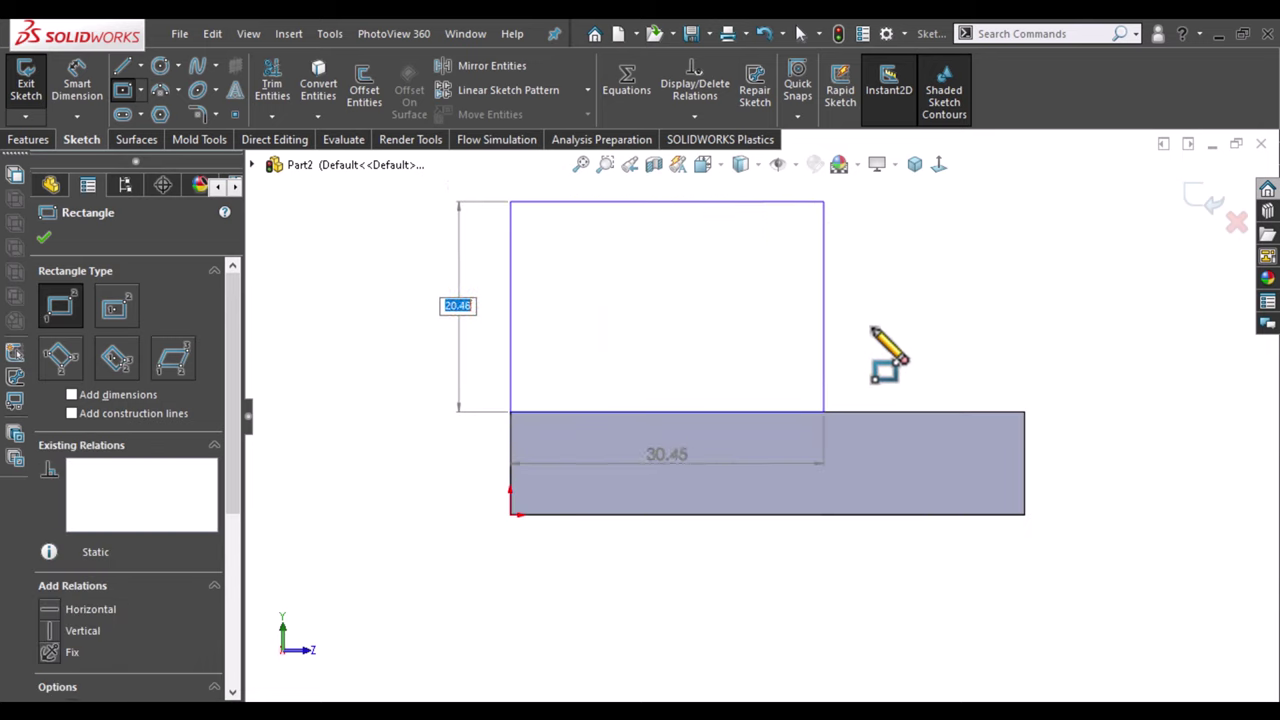
left_click(824, 323)
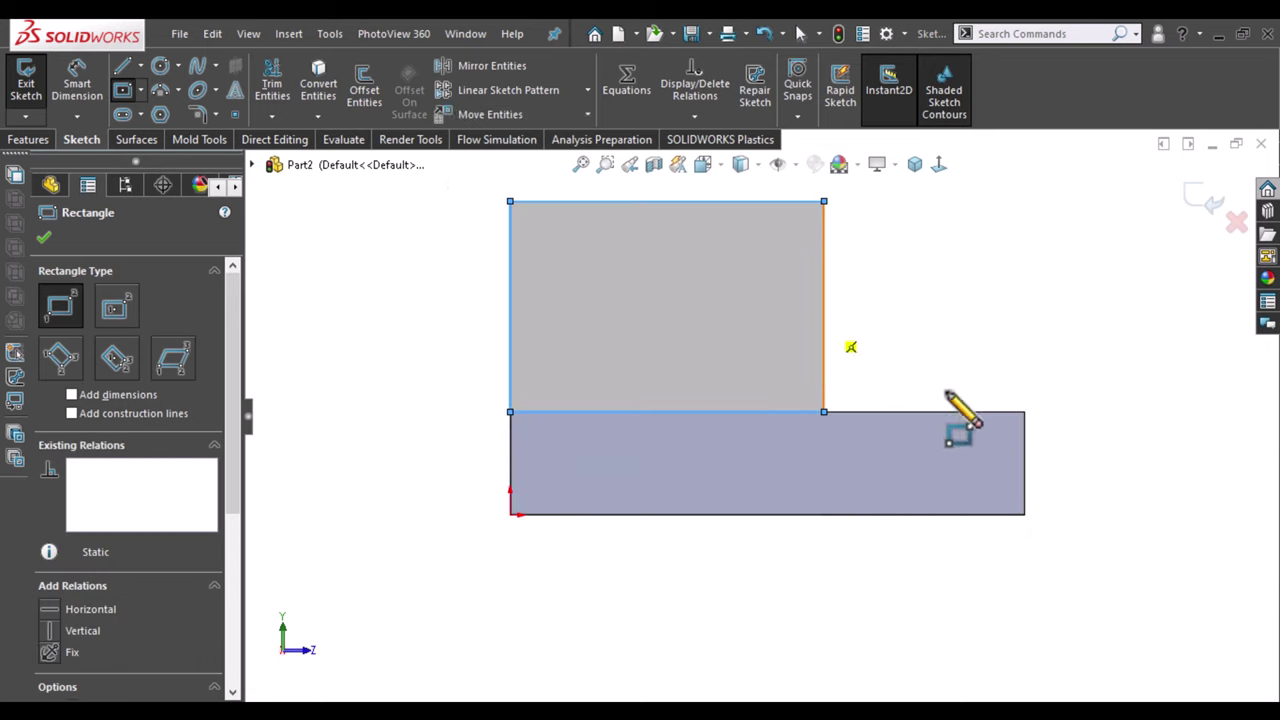
left_click(1024, 411)
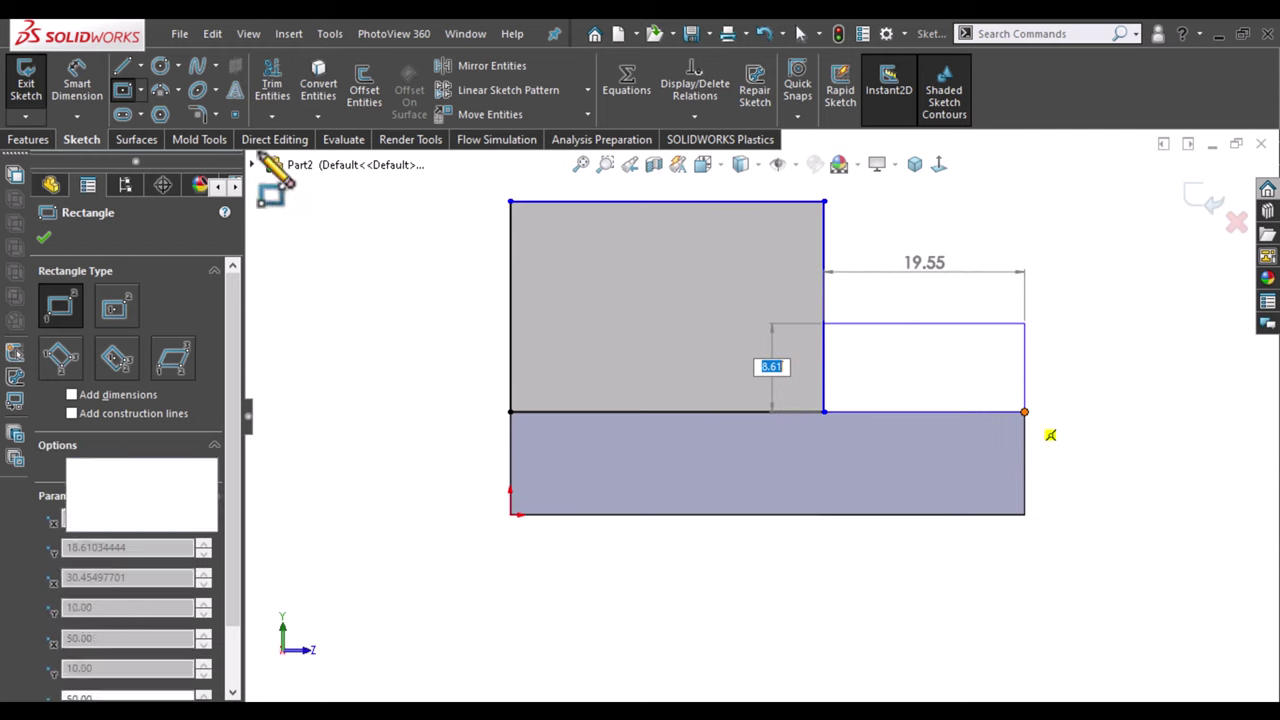
left_click(72, 97)
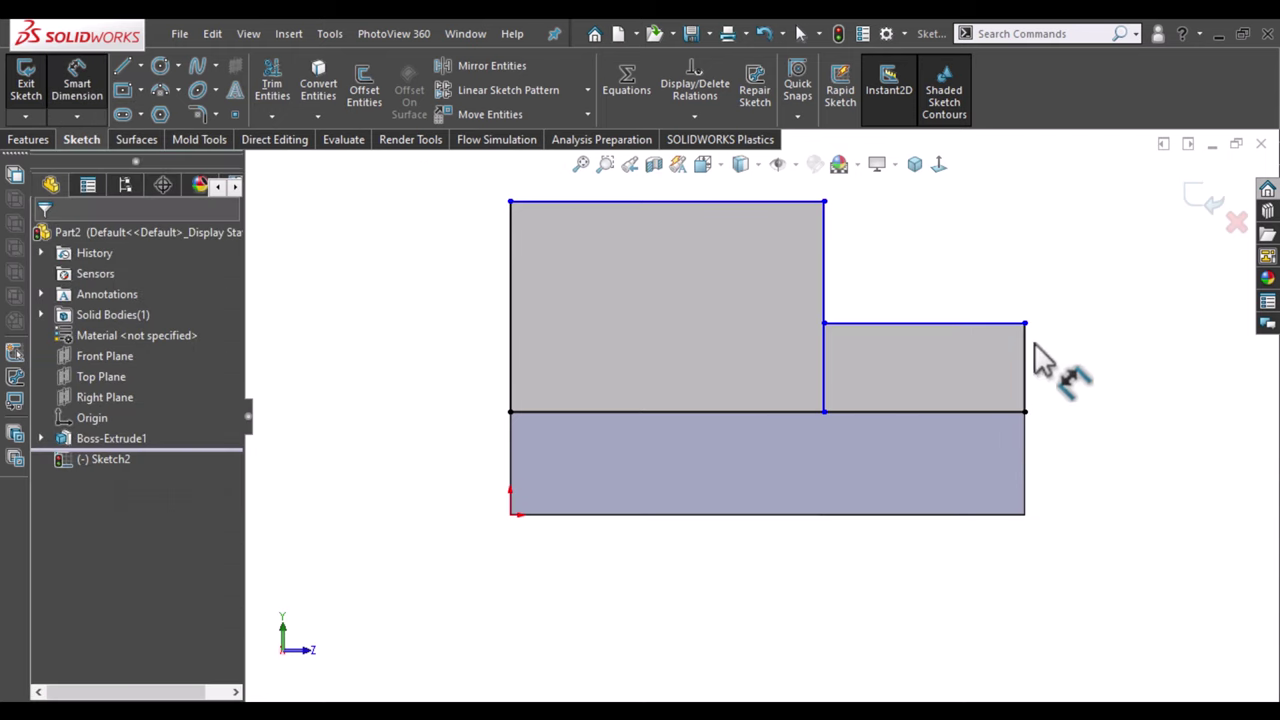
Dimension the right step's height to 10.
left_click(1060, 352)
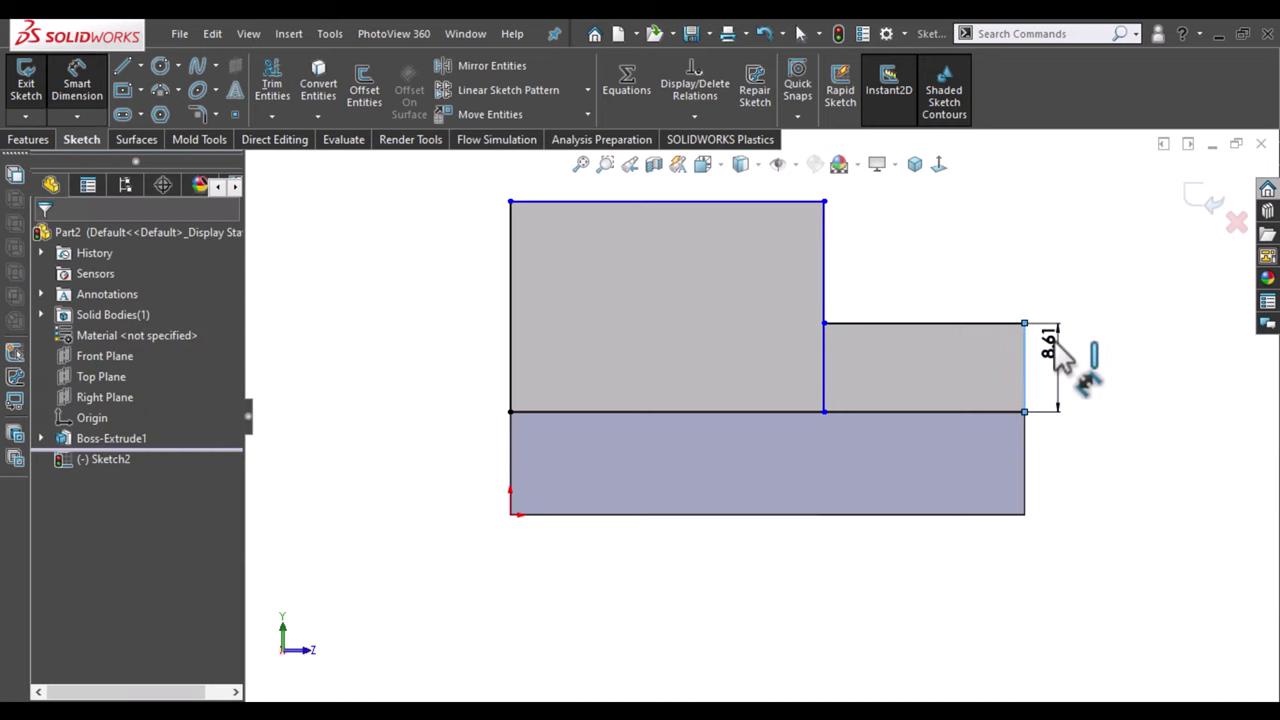
left_click(1062, 352)
type("2")
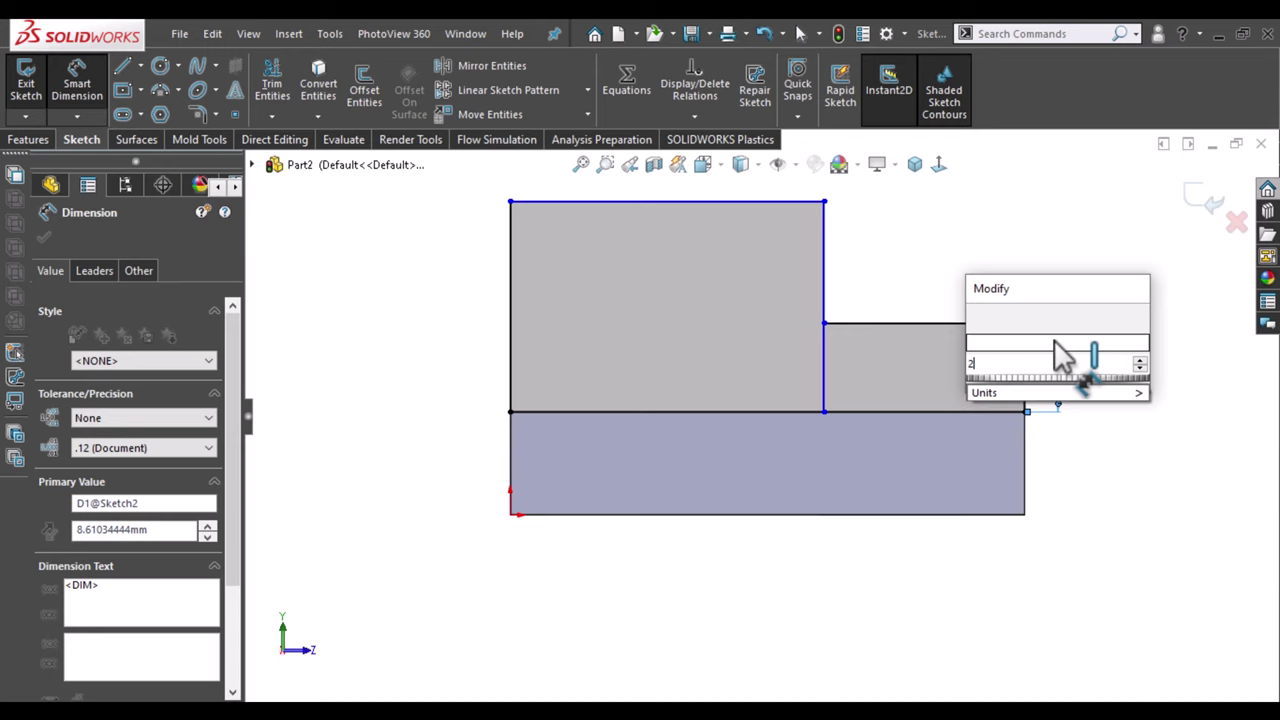
type("0")
key("Escape")
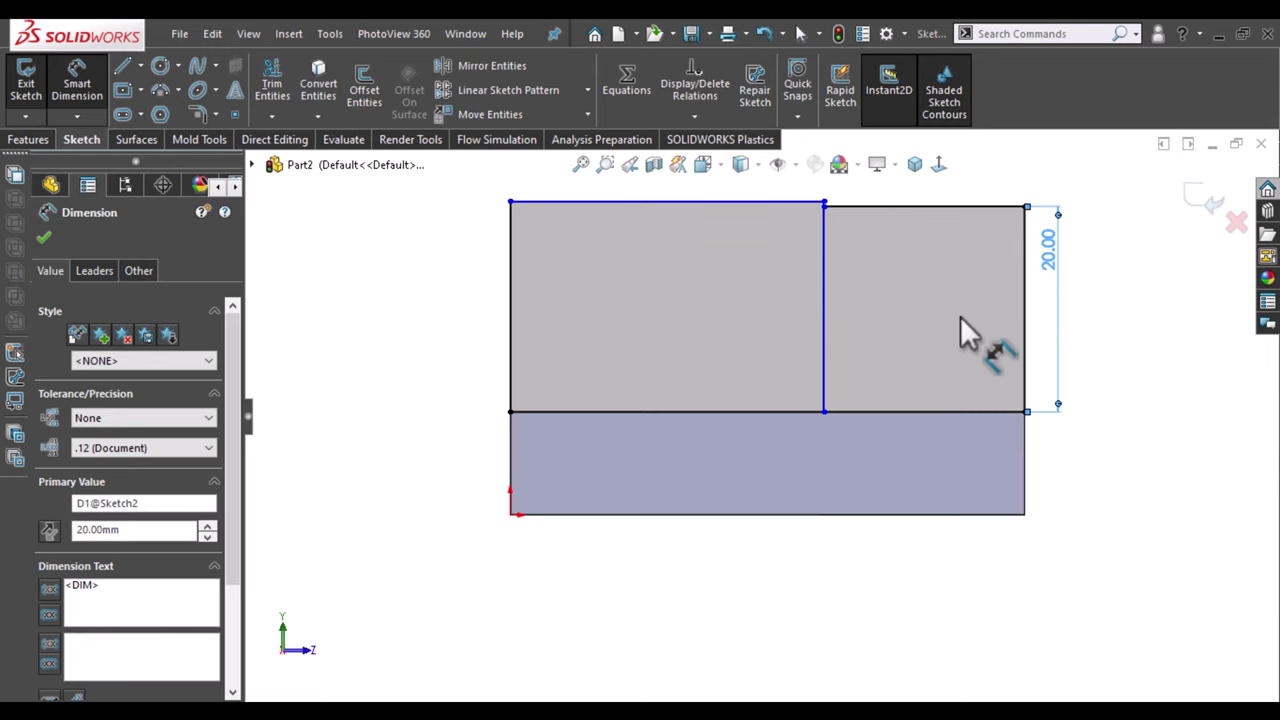
key("f")
scroll(1094, 249, "down", 1)
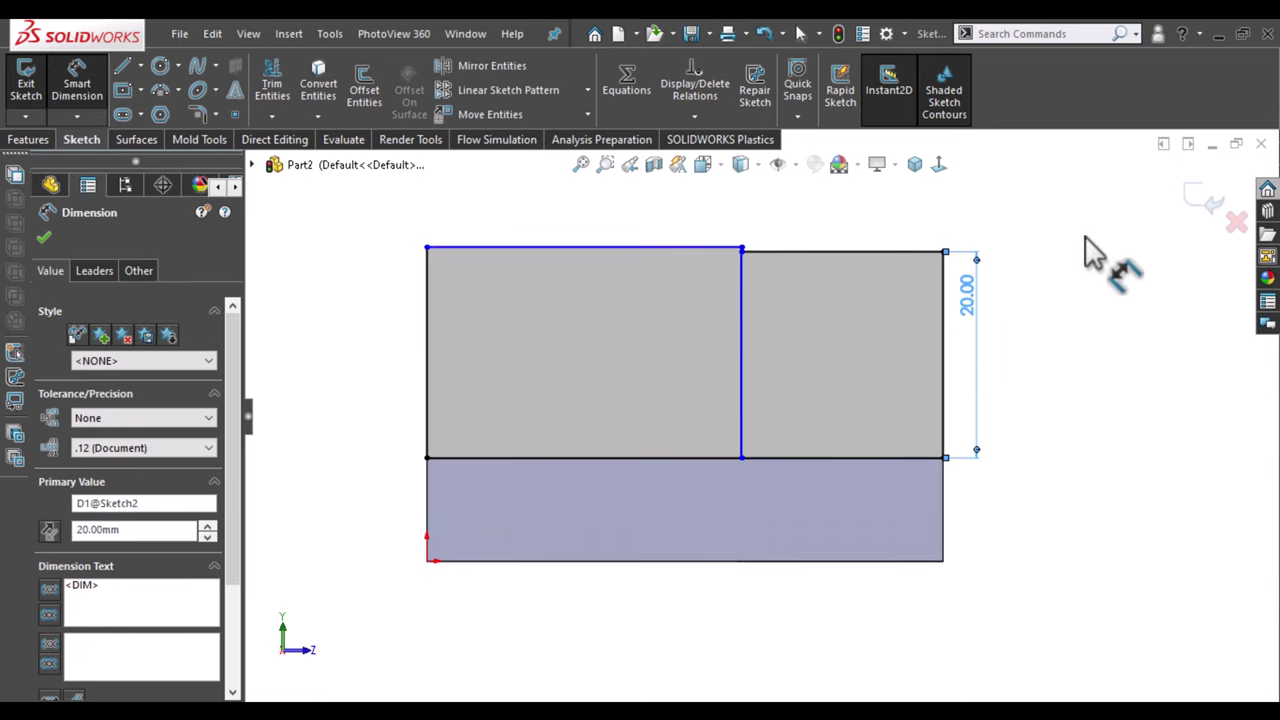
key("Escape")
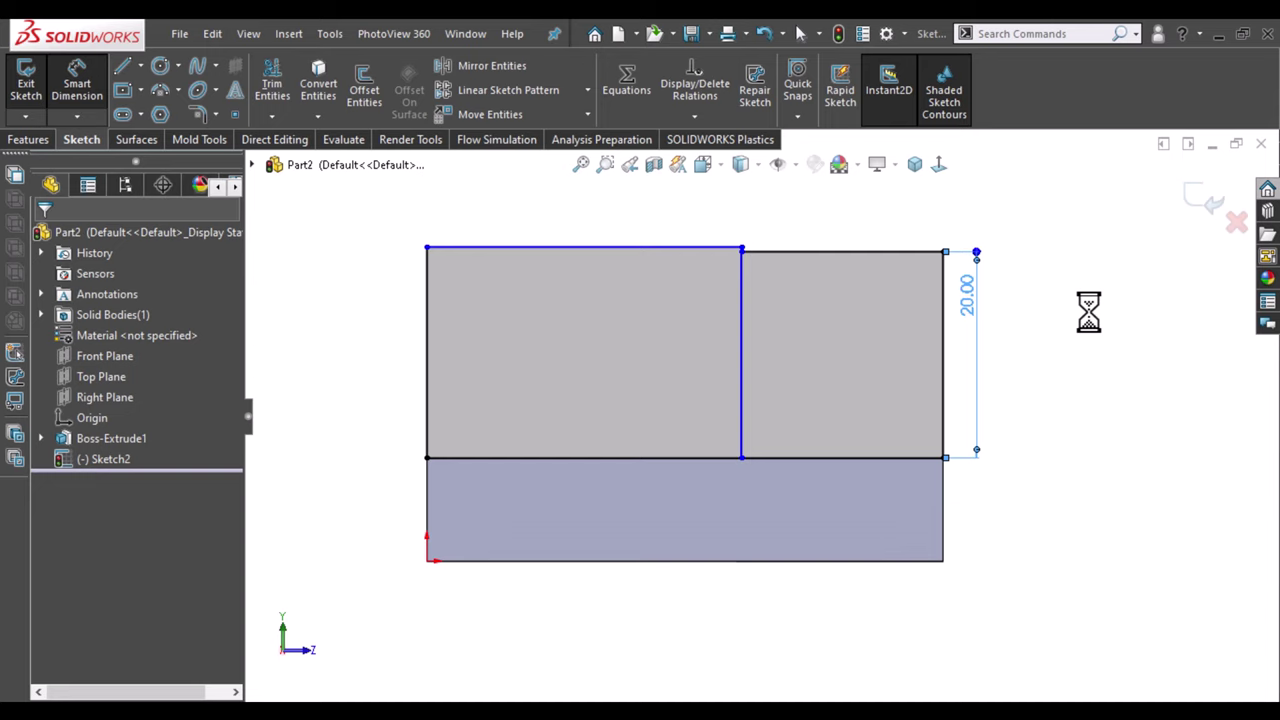
double_click(966, 295)
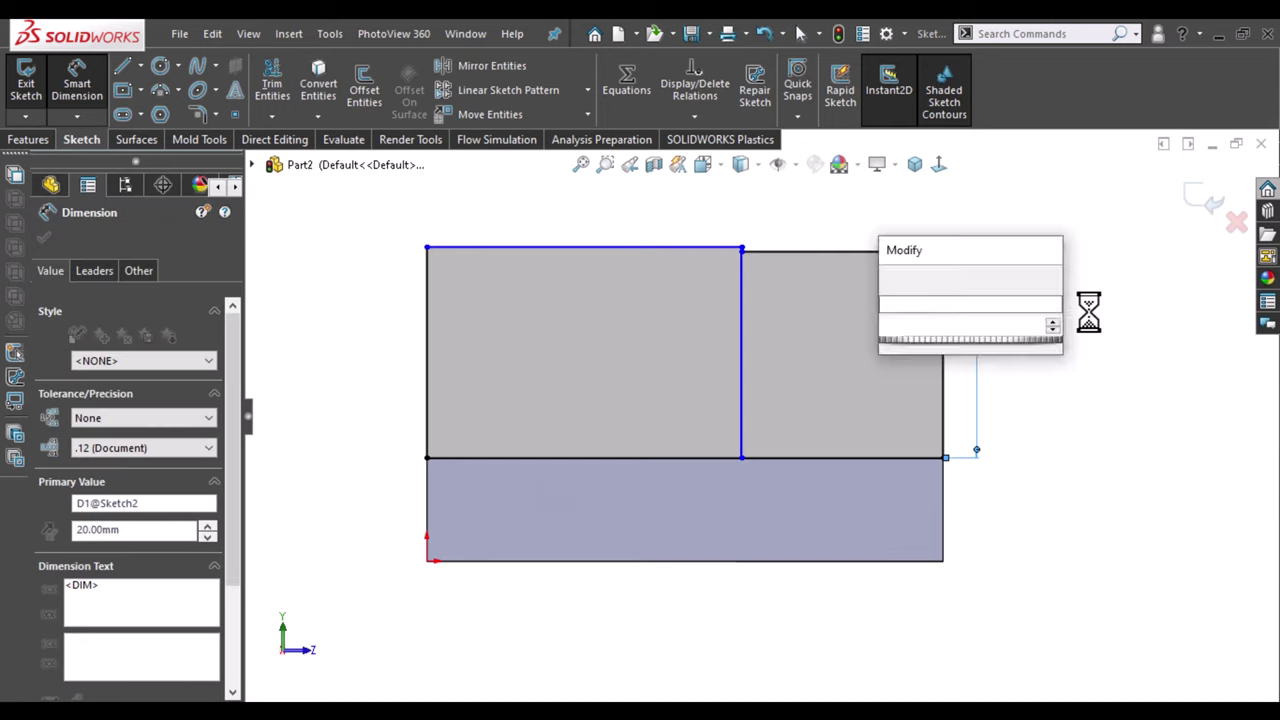
type("10")
key("Escape")
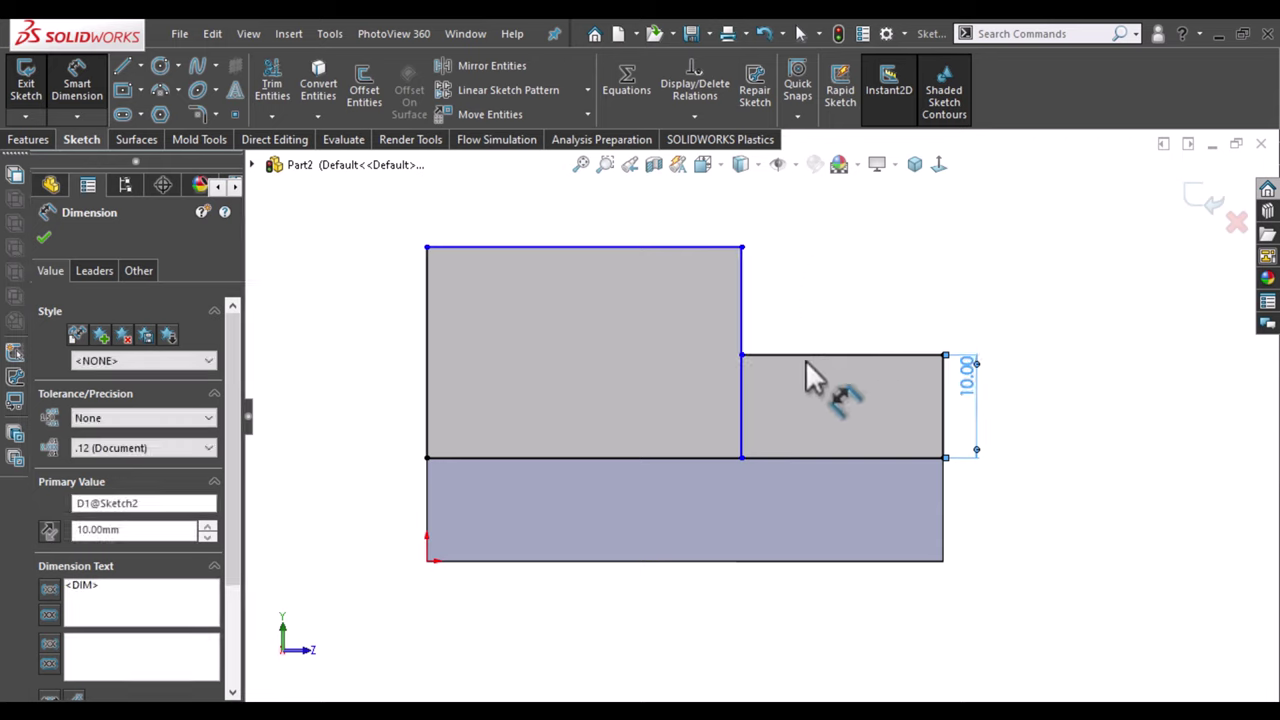
Set the right step's width to 20.
left_click(806, 356)
left_click(817, 509)
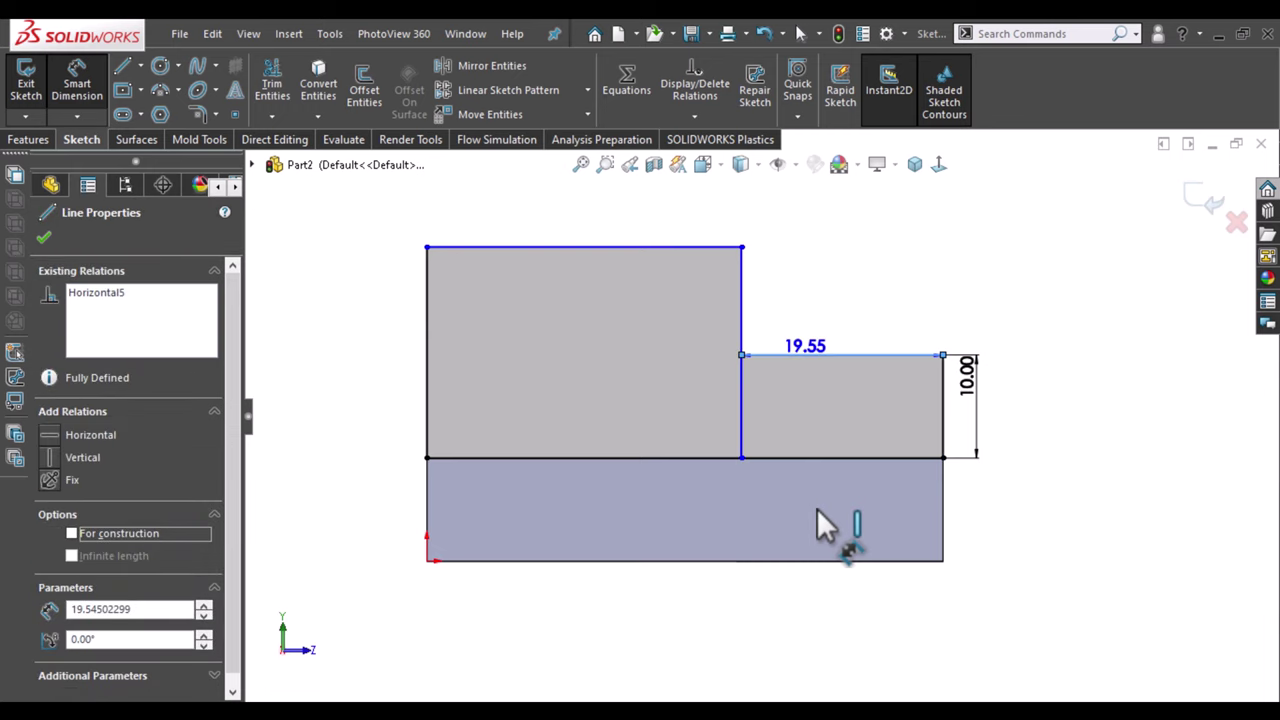
key("Escape")
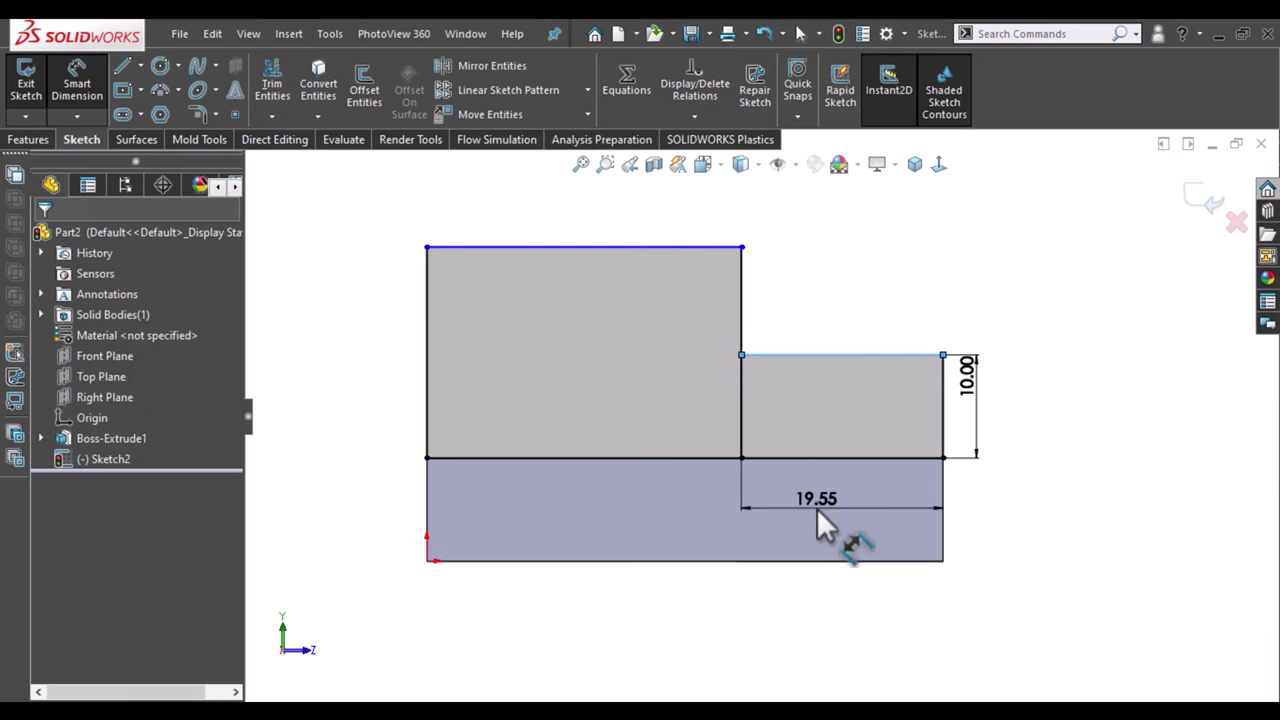
double_click(817, 508)
type("2")
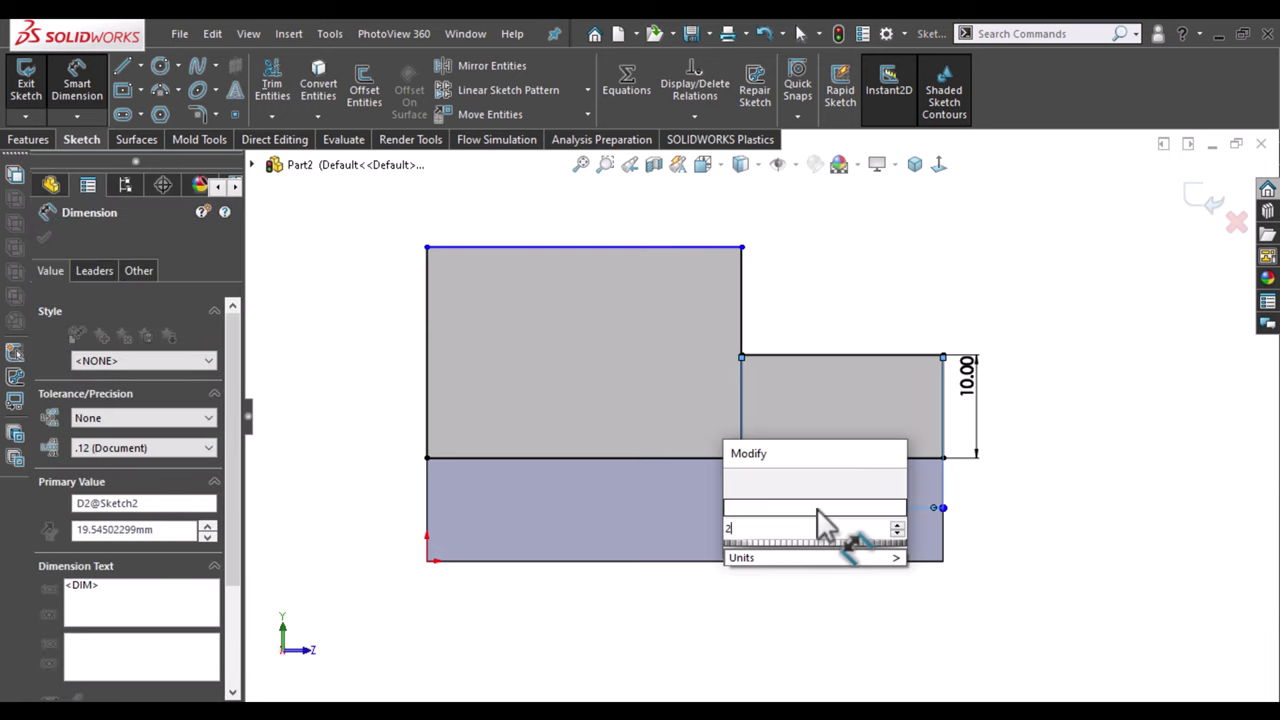
type("0")
key("Return")
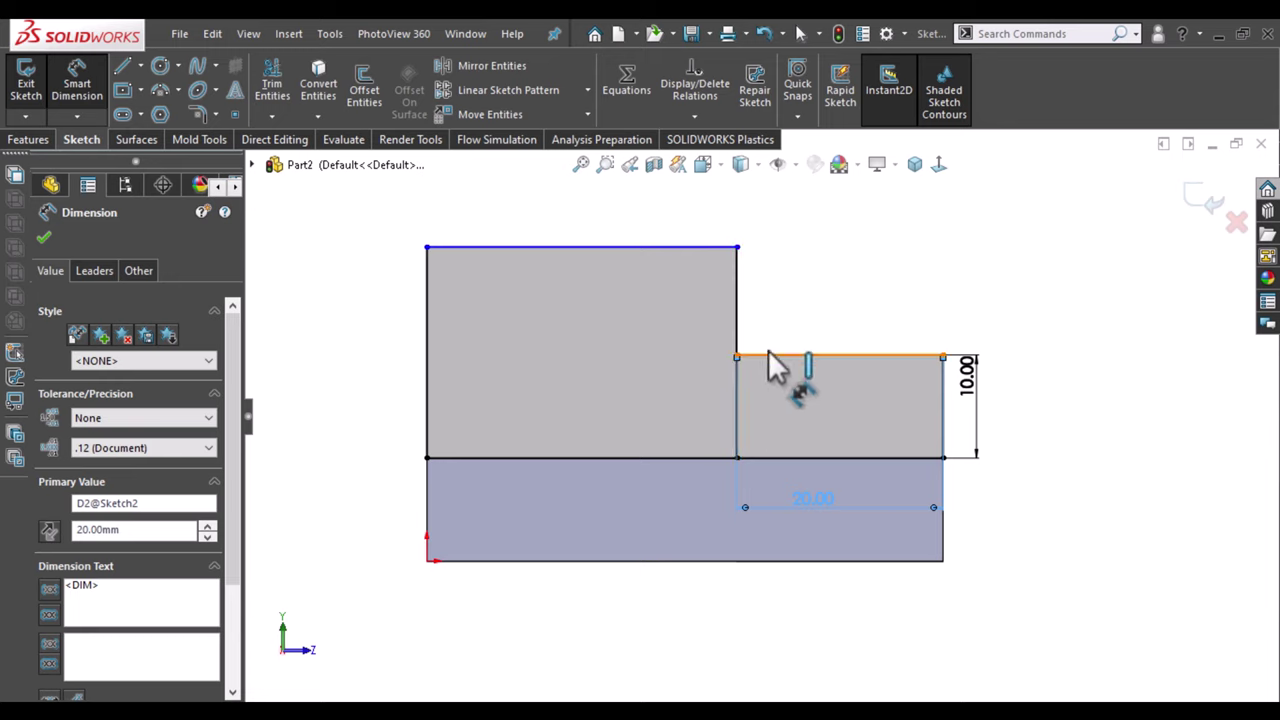
Dimension the tall part's top 20 above the step.
left_click(698, 249)
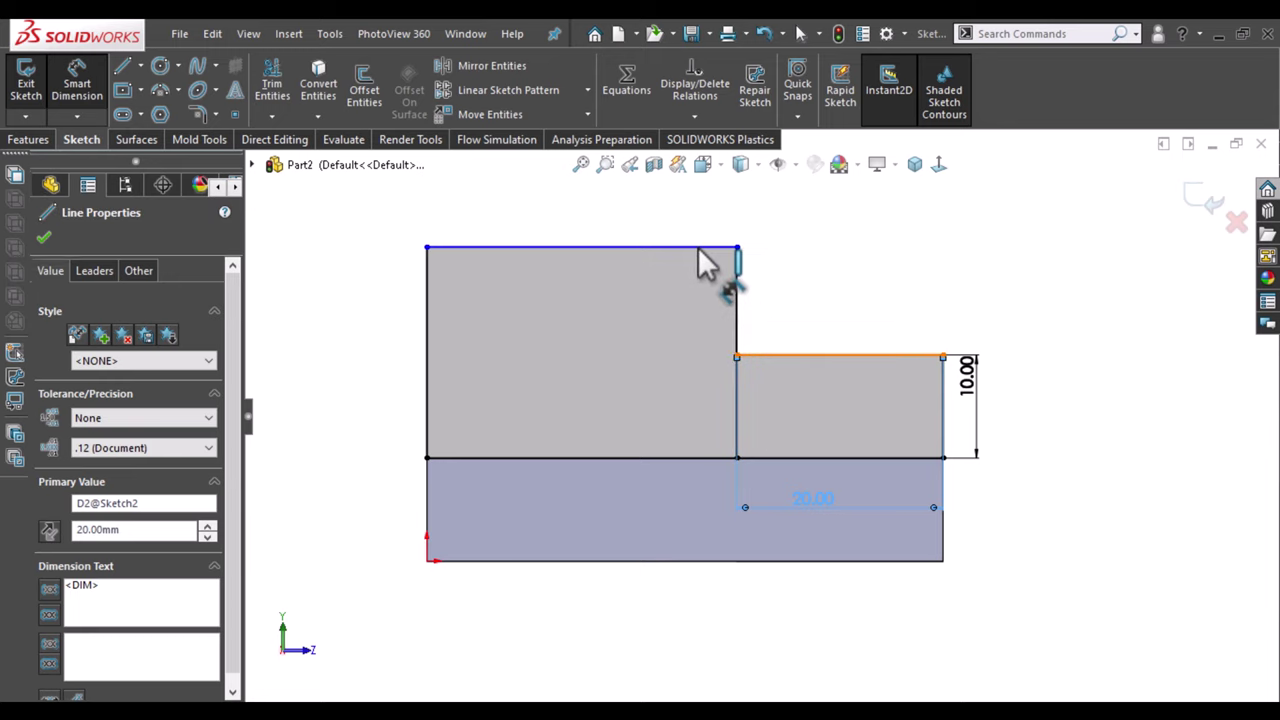
left_click(795, 296)
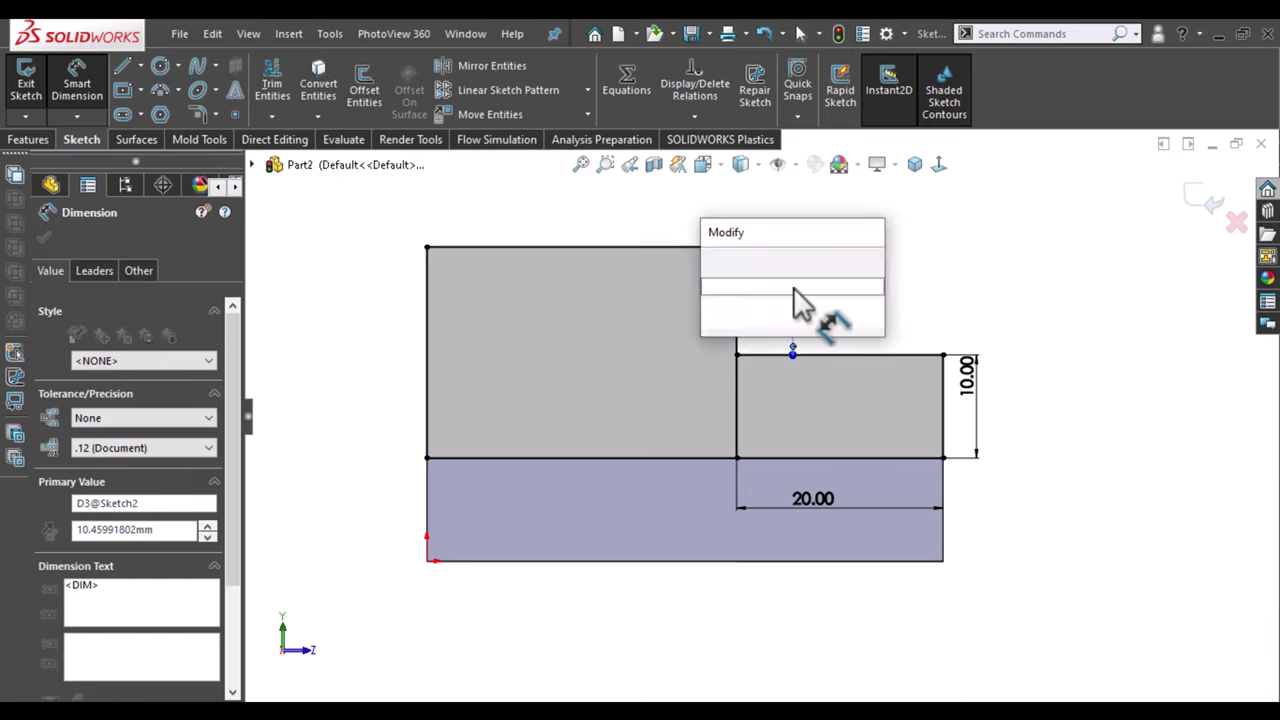
type("5")
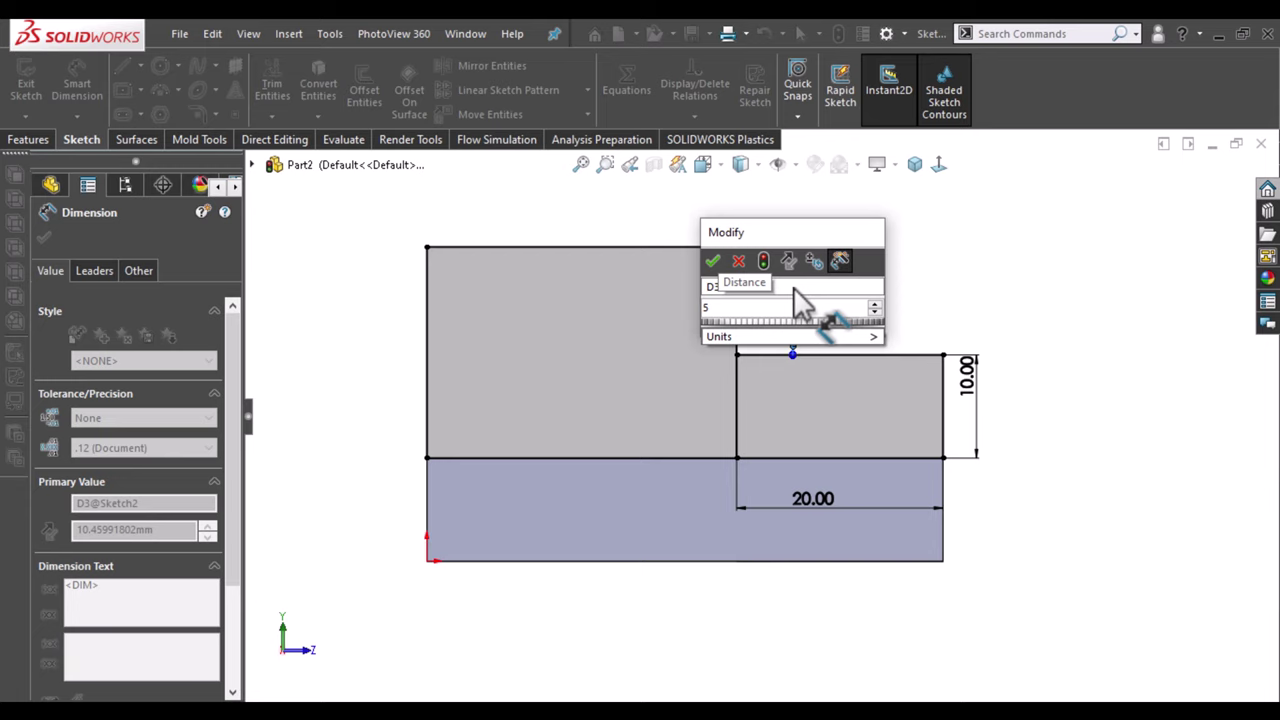
key("BackSpace")
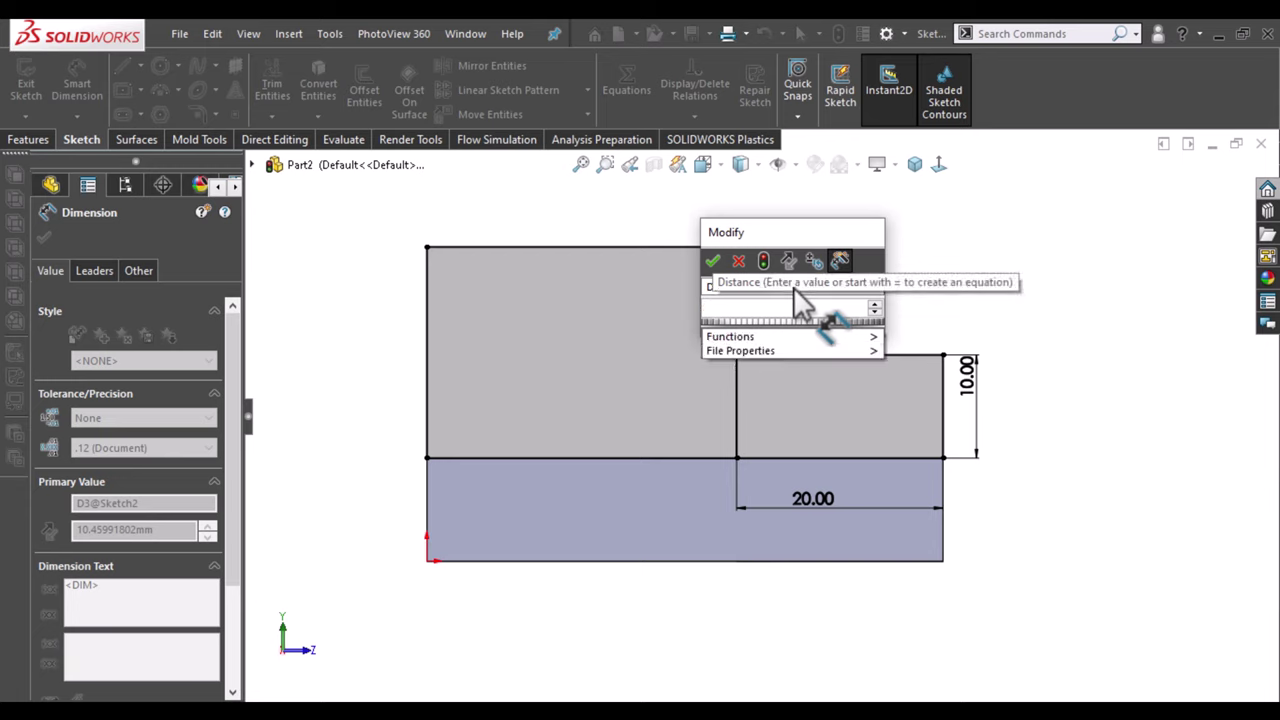
type("10")
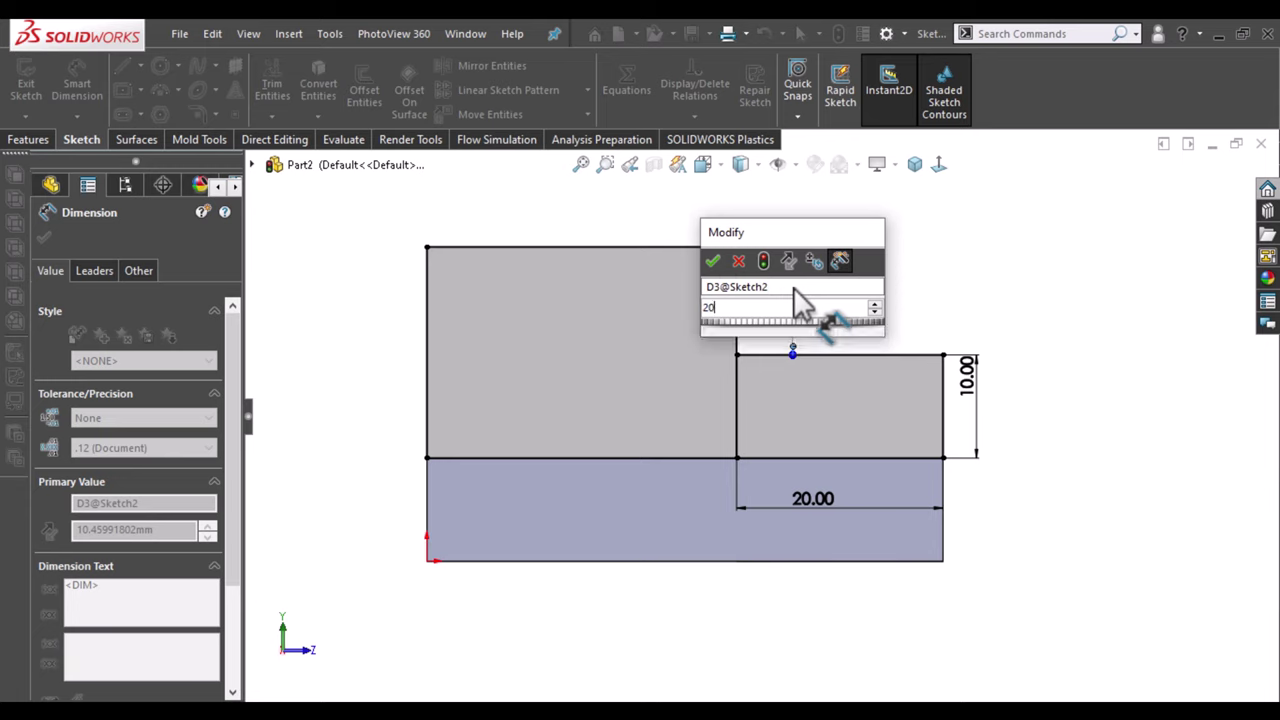
key("Escape")
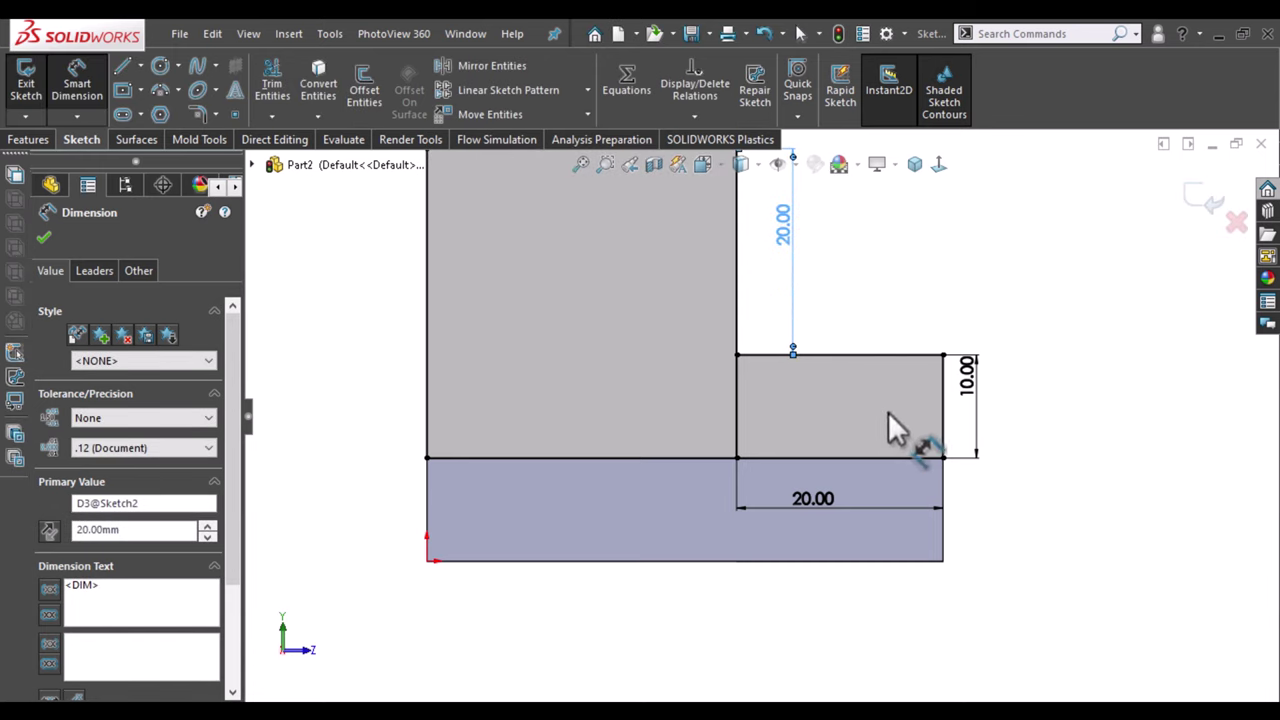
Fit the profile in view and trim away the extra dividing line.
key("f")
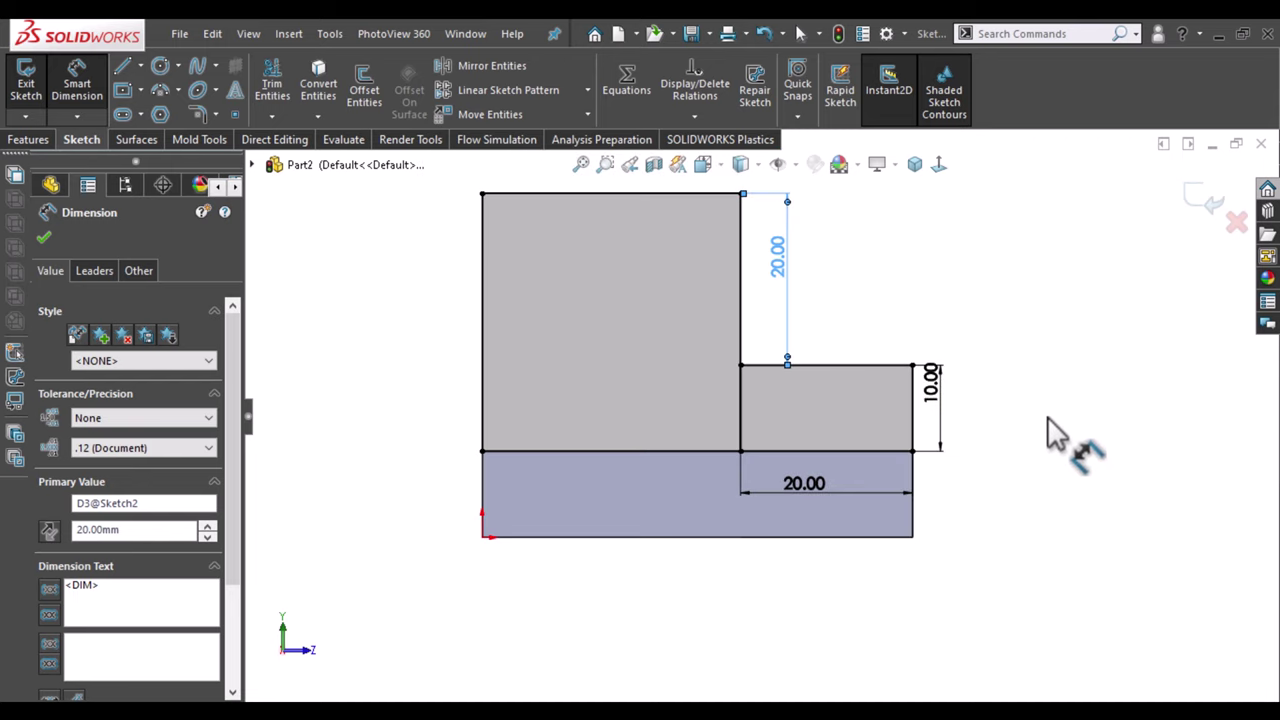
key("f")
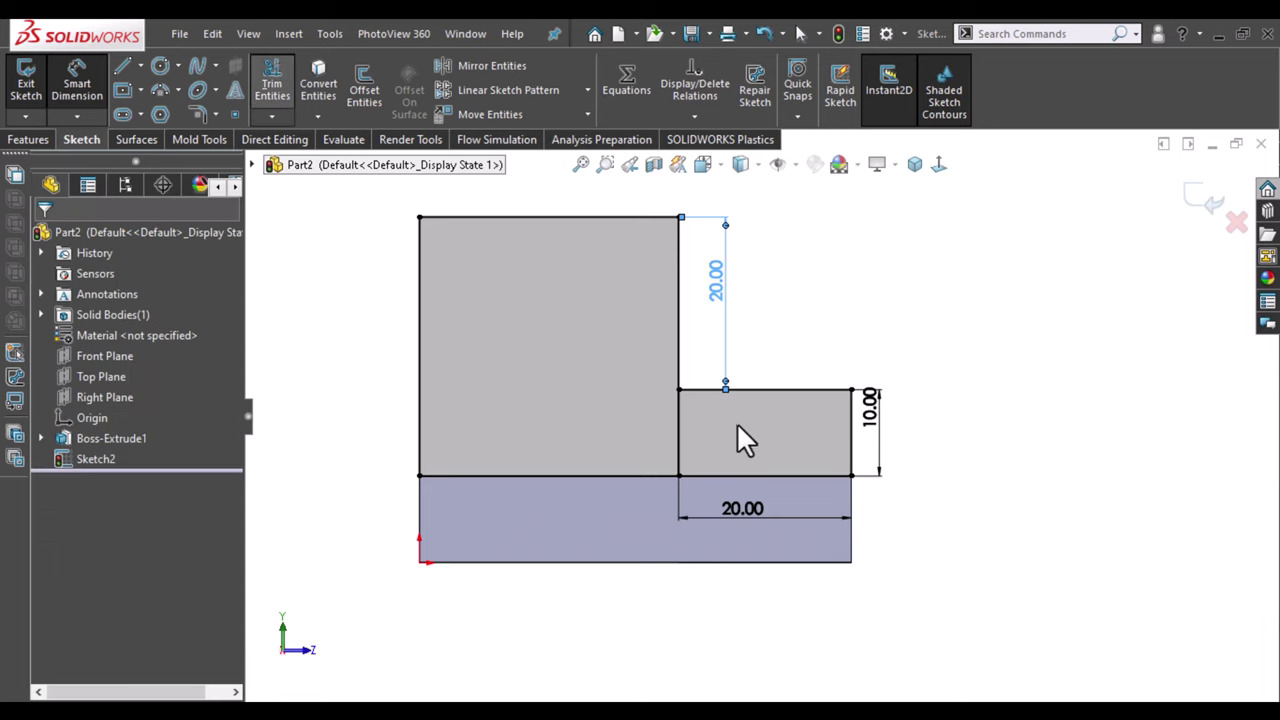
mouse_move(633, 413)
left_mouse_down()
mouse_move(727, 418)
mouse_move(714, 415)
left_mouse_up()
Extrude the stepped Sketch2 profile 20 mm blind as Boss-Extrude2.
left_click(44, 238)
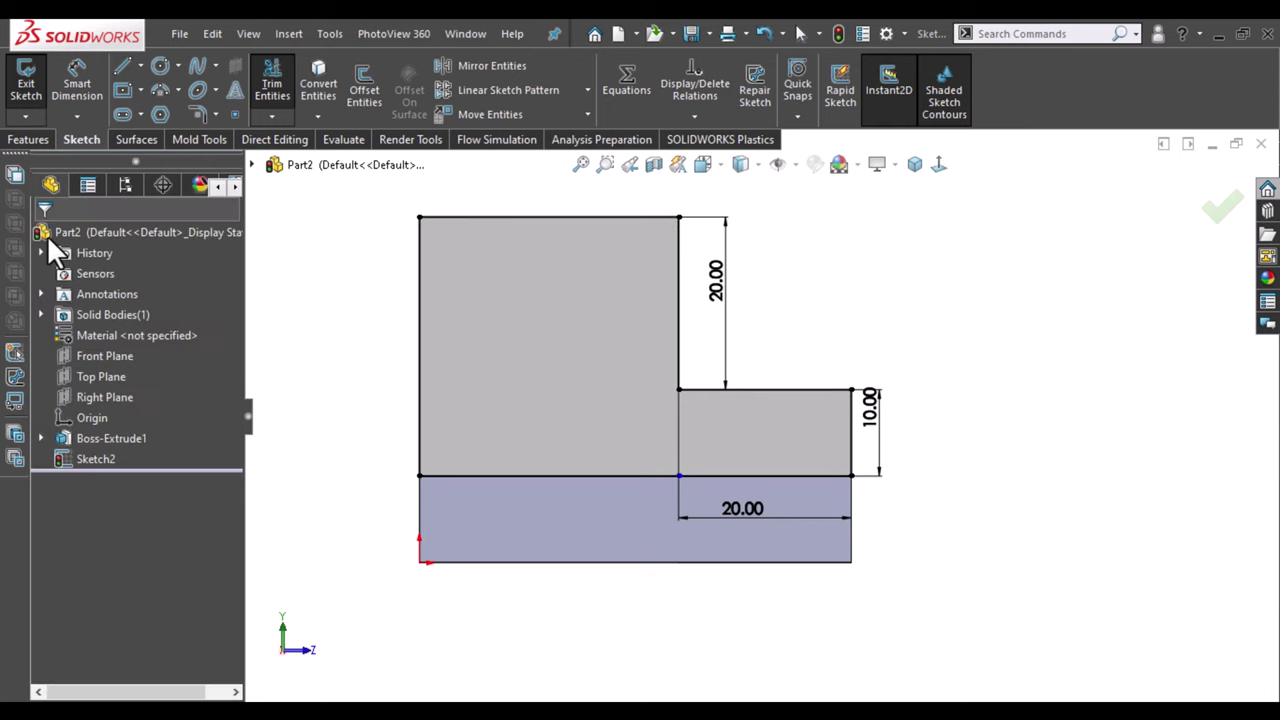
left_click(30, 139)
left_click(44, 88)
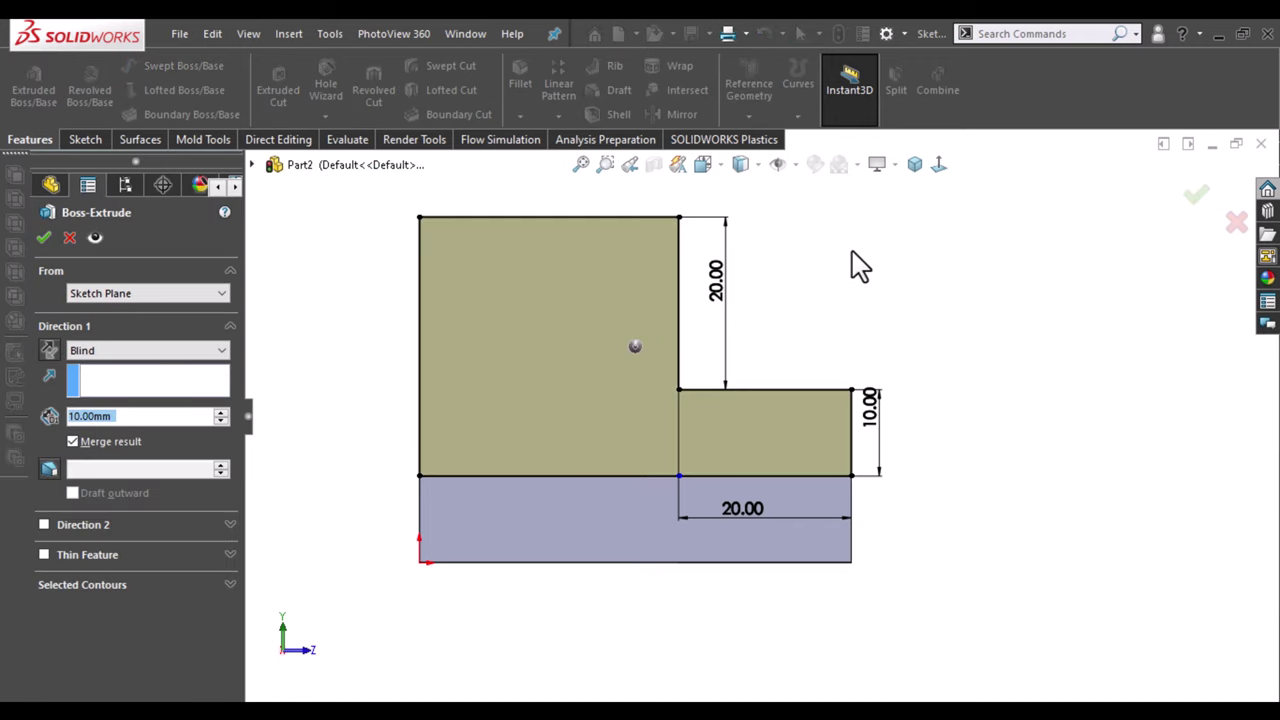
left_click(221, 411)
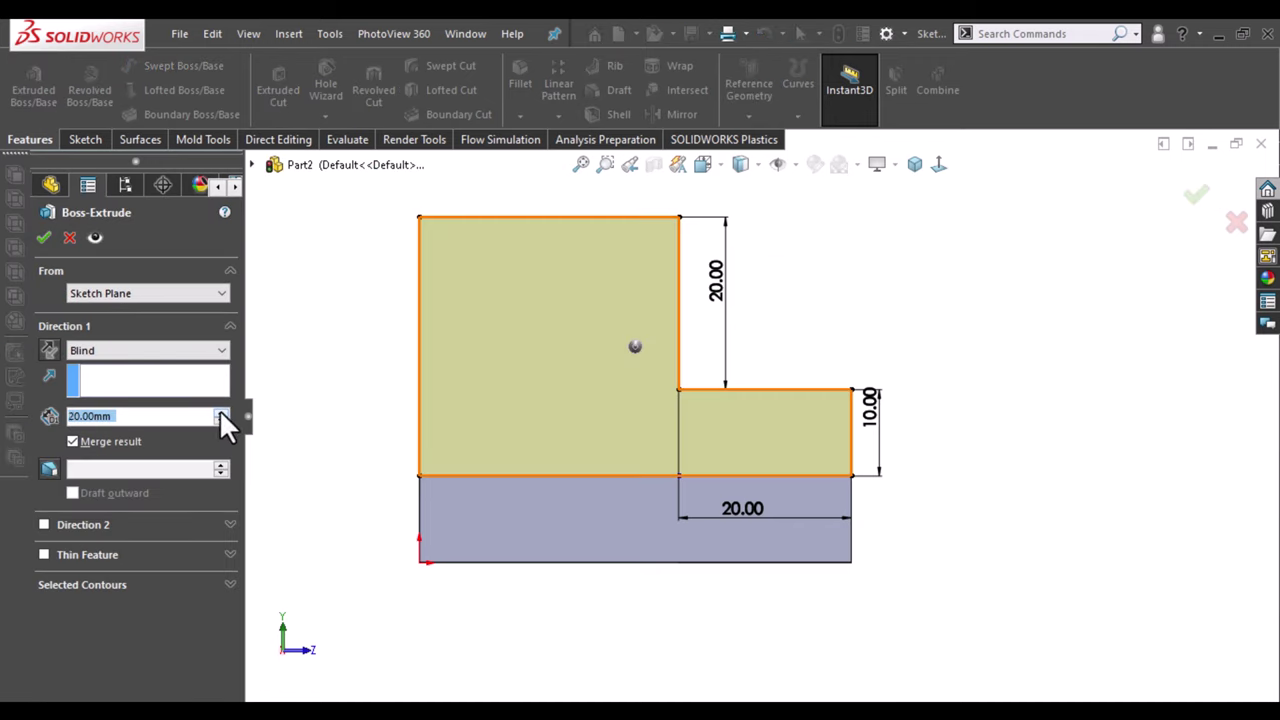
middle_click_drag(910, 355, 829, 386)
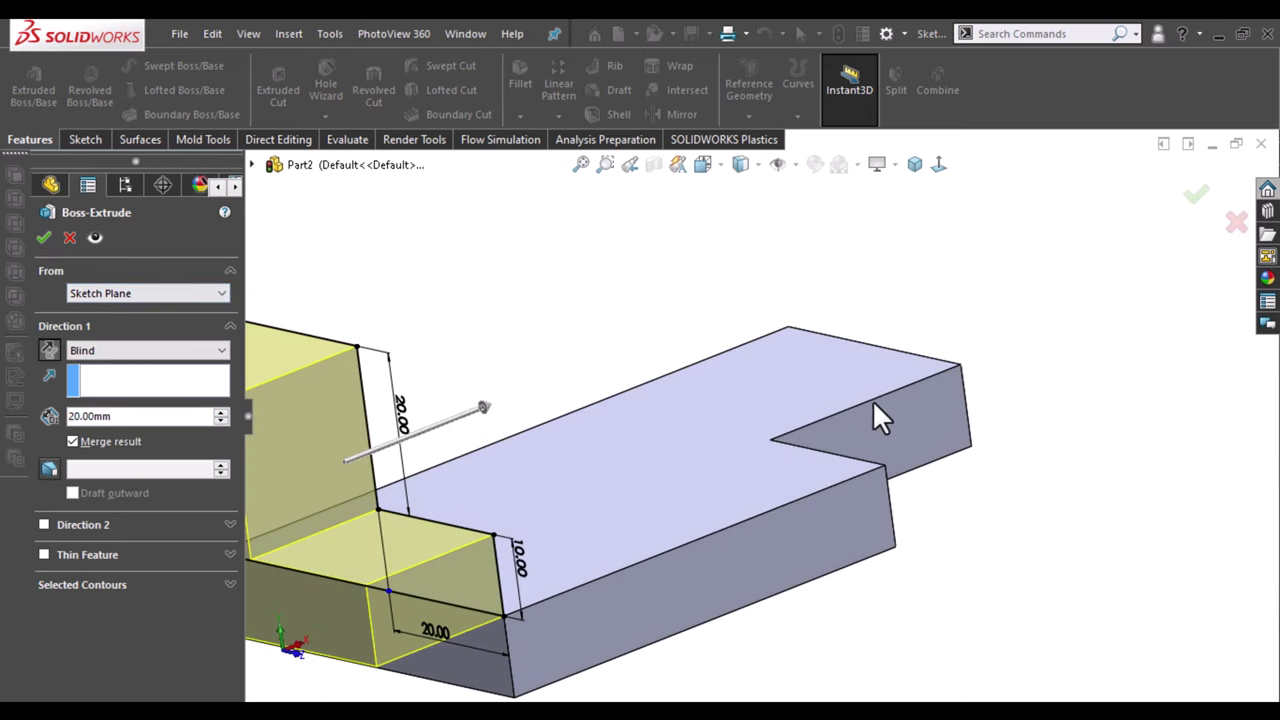
scroll(872, 400, "up", 3)
scroll(874, 401, "up", 2)
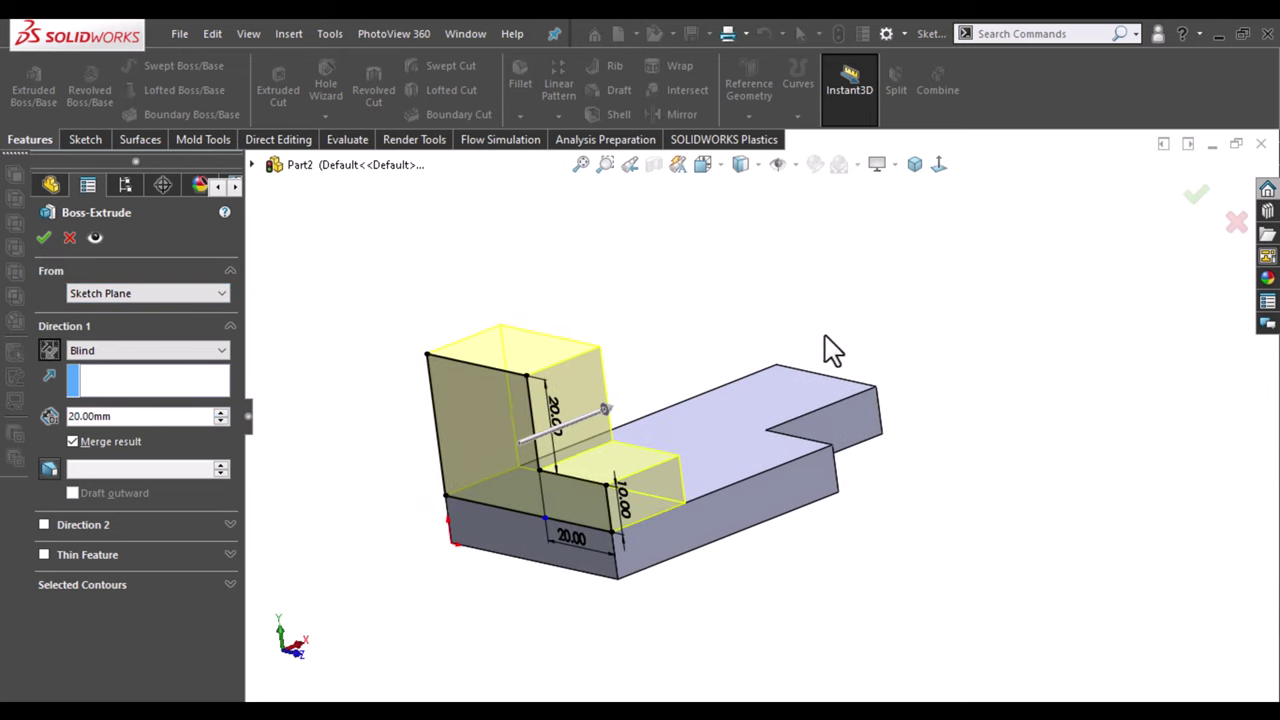
left_click(41, 238)
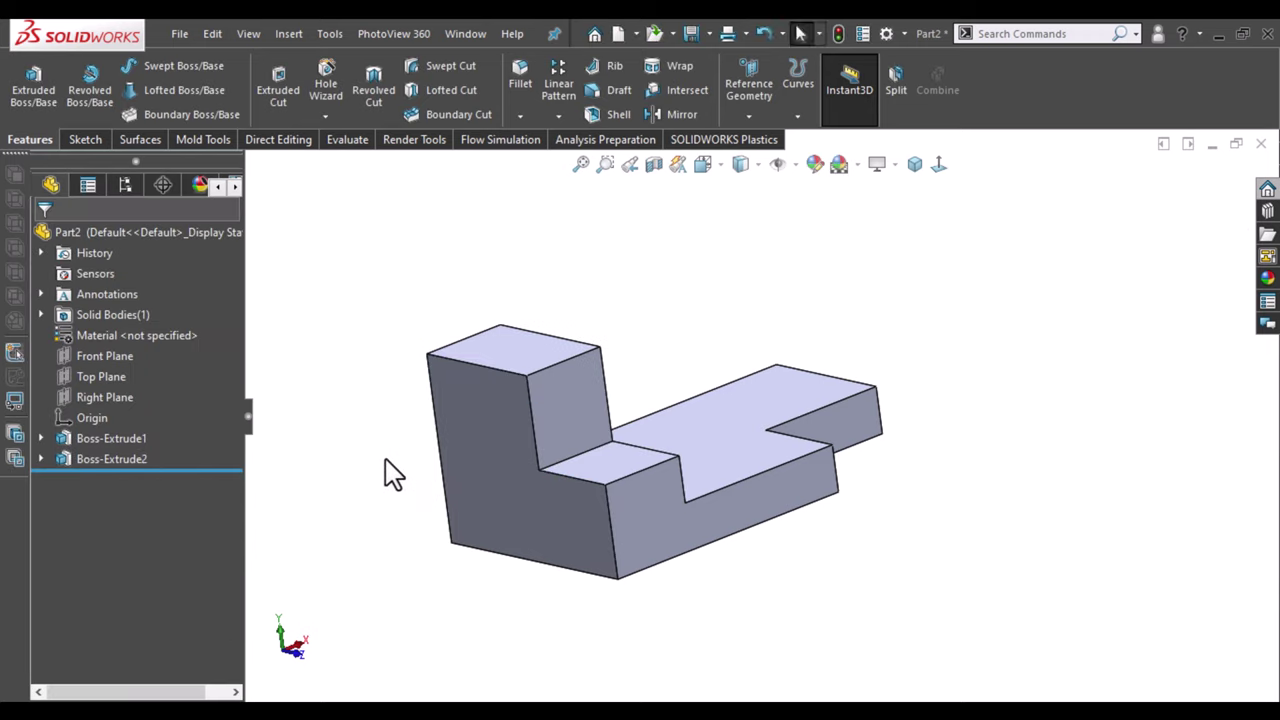
Select the part's front face and turn the view Normal To it.
mouse_move(386, 471)
middle_mouse_down()
mouse_move(524, 420)
mouse_move(642, 463)
middle_mouse_up()
left_click(646, 464)
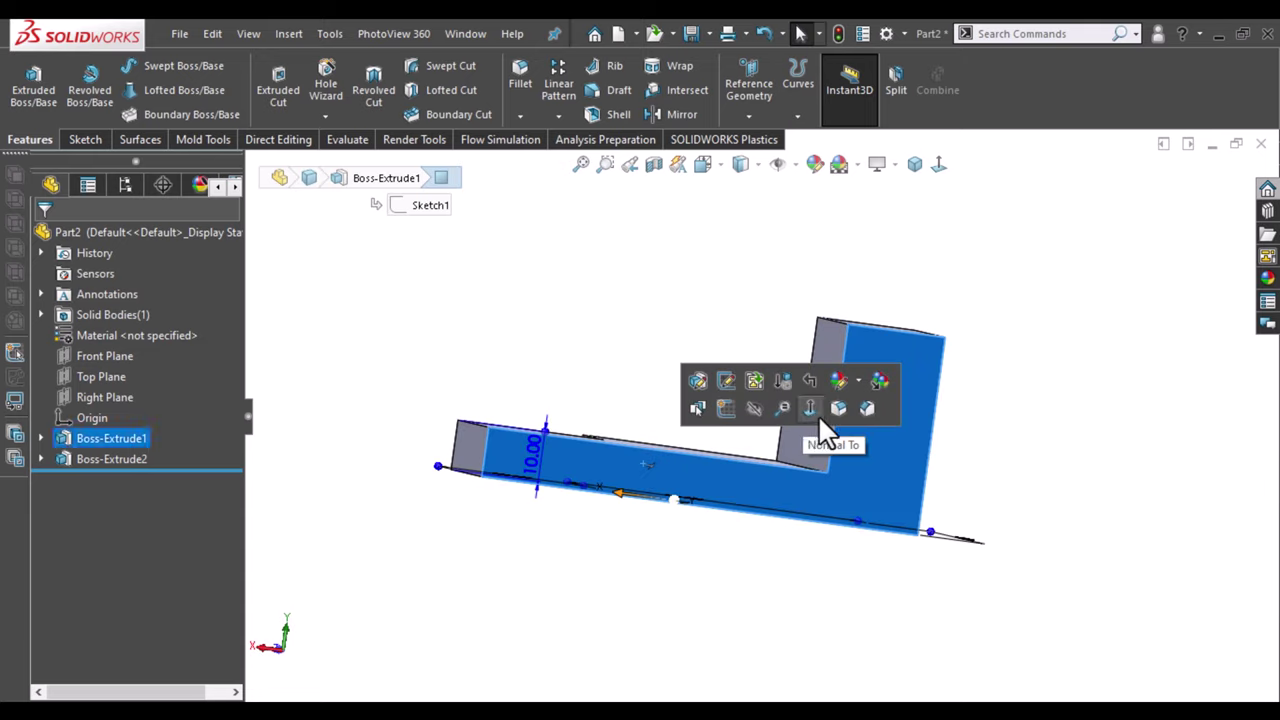
left_click(810, 408)
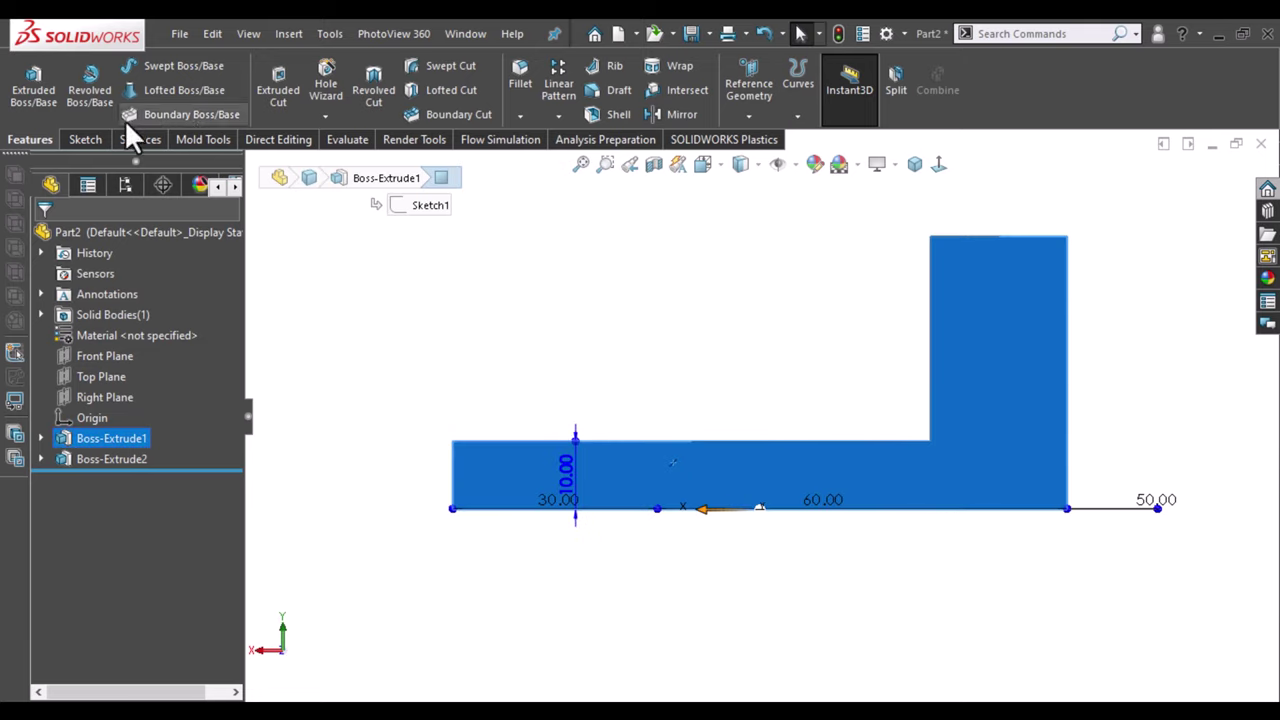
left_click(86, 140)
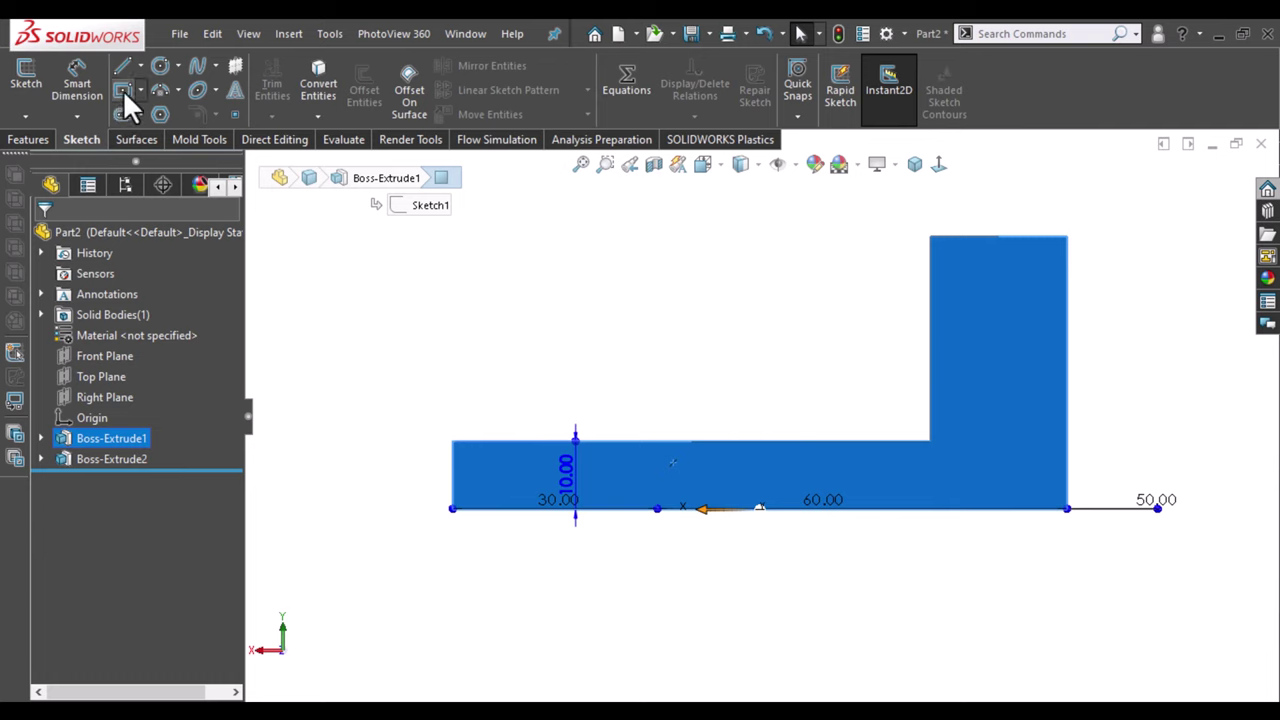
Draw a corner rectangle on the low step against the tall block.
left_click(121, 88)
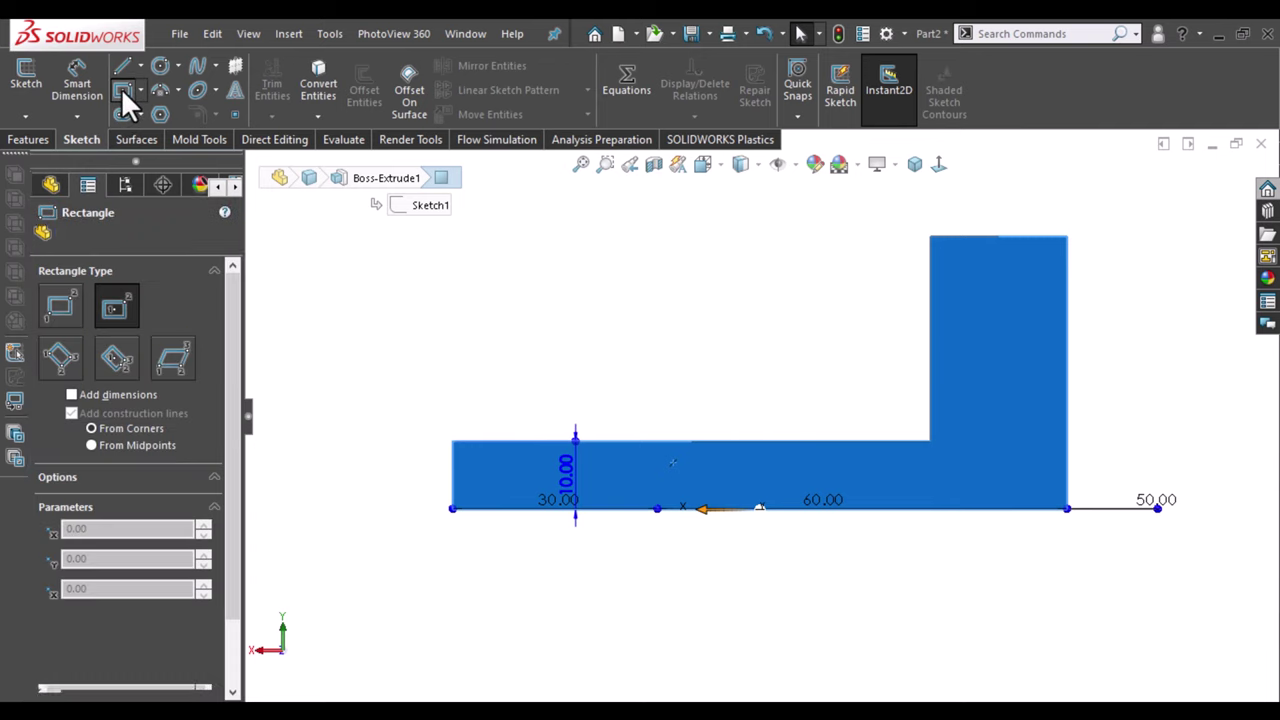
left_click(52, 310)
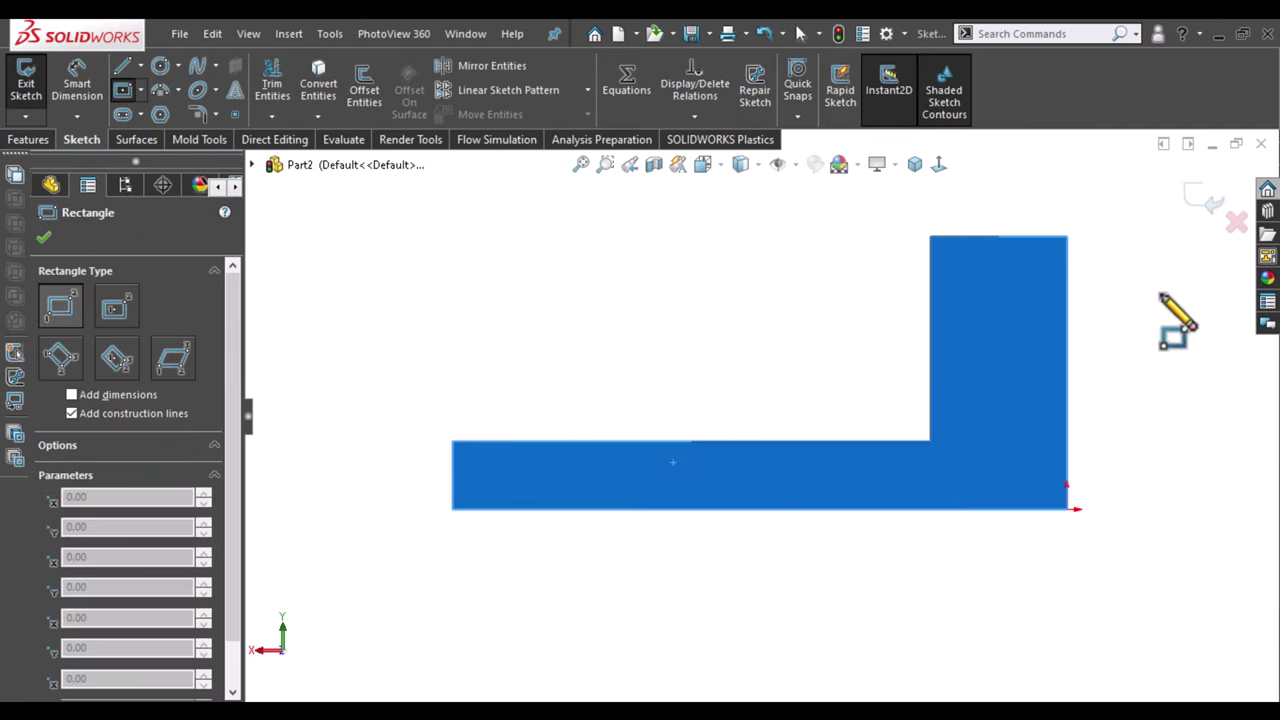
left_click(931, 305)
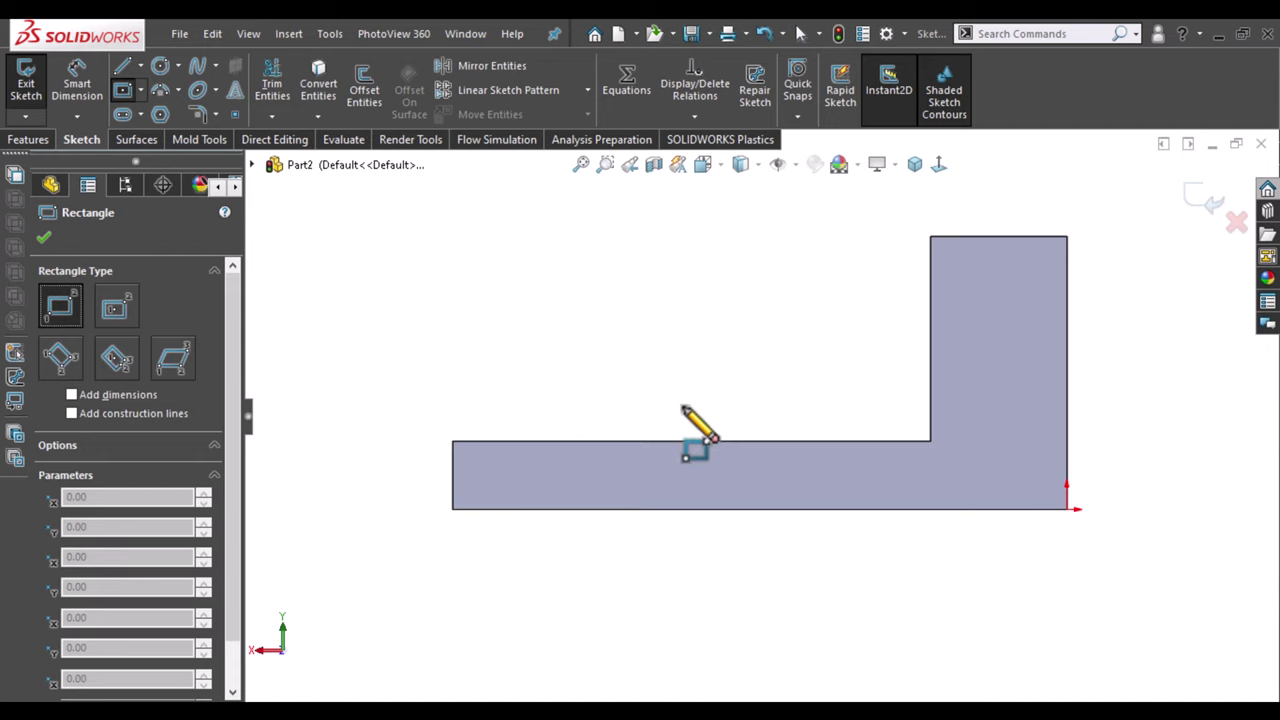
left_click(665, 440)
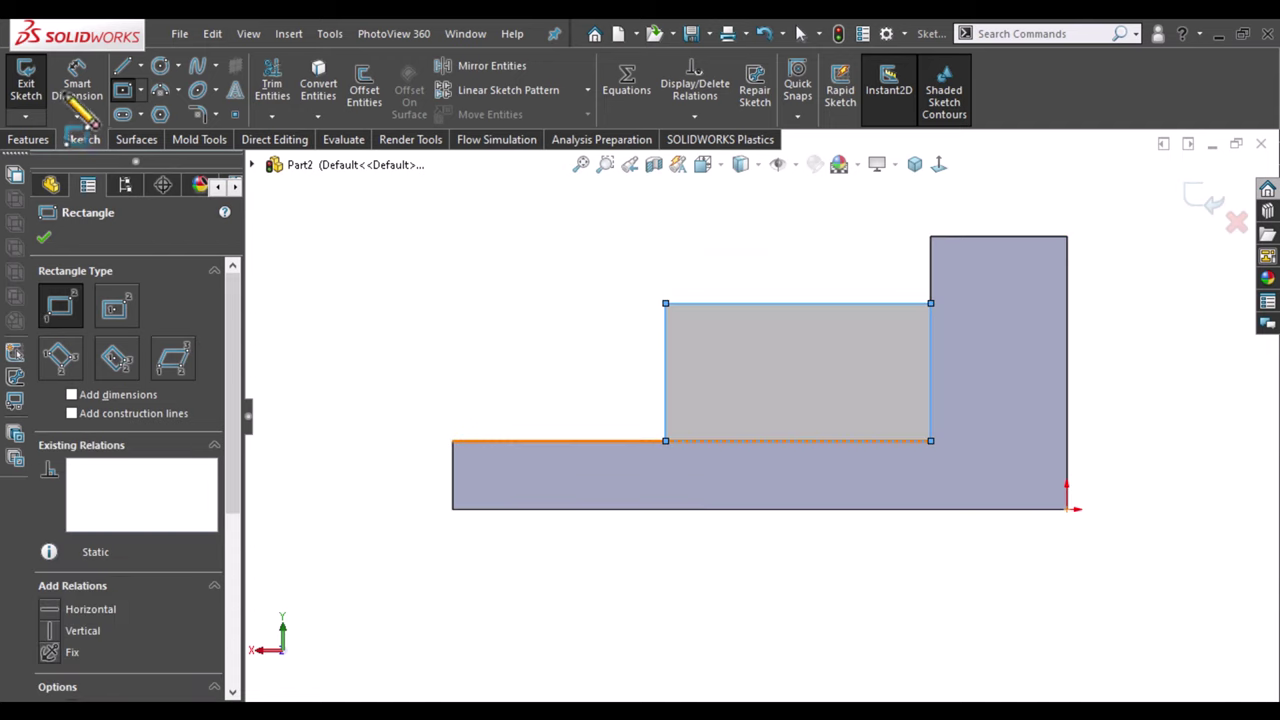
key("Escape")
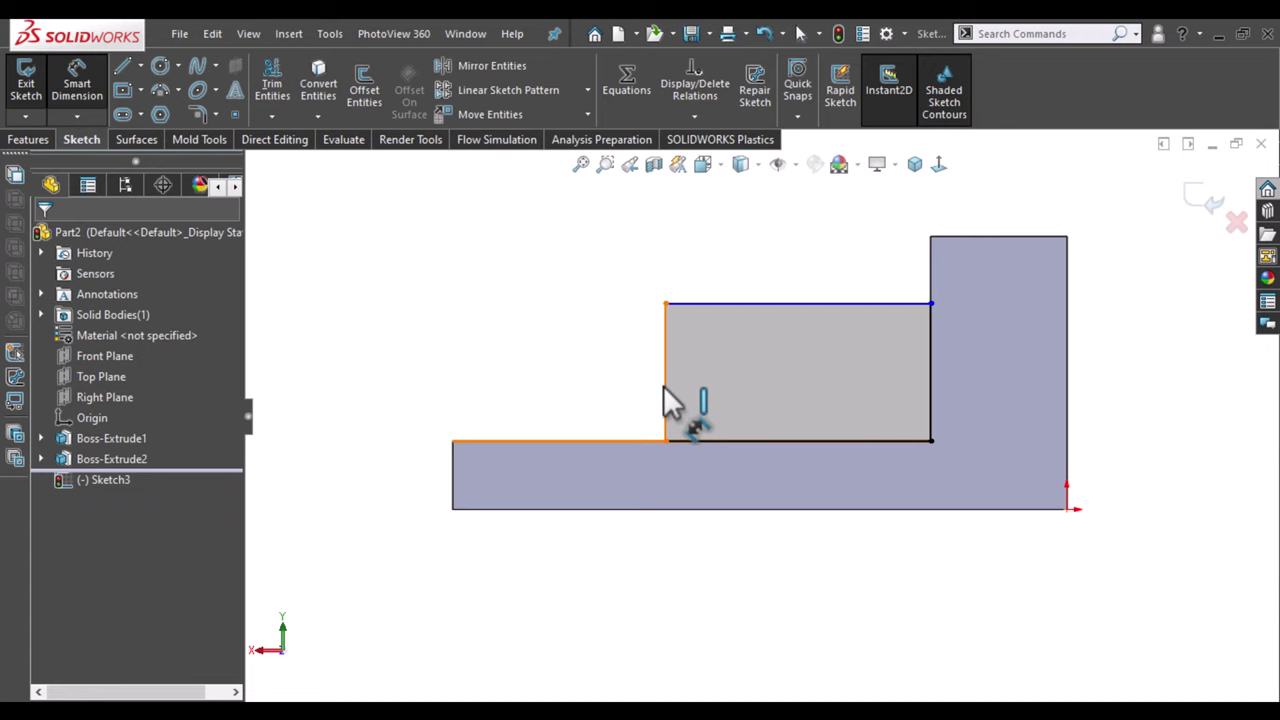
Widen the rectangle leftward and set its height to 20 mm.
left_click_drag(670, 405, 596, 402)
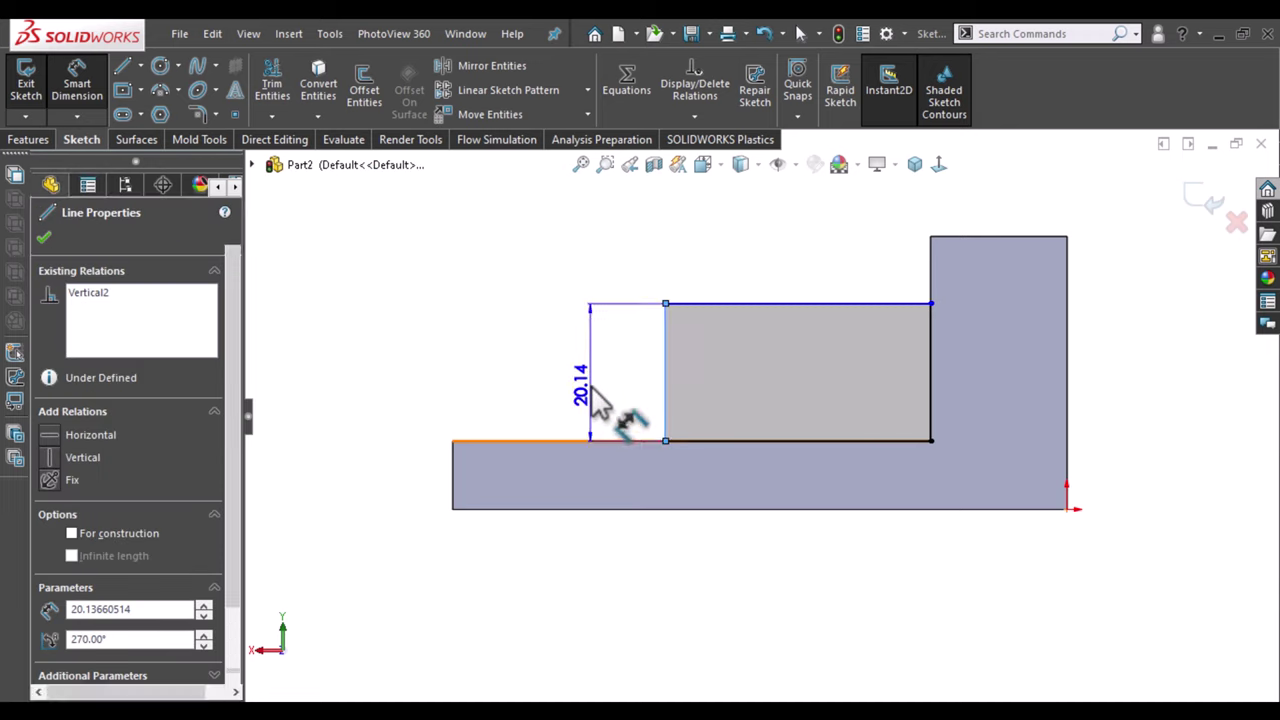
key("Escape")
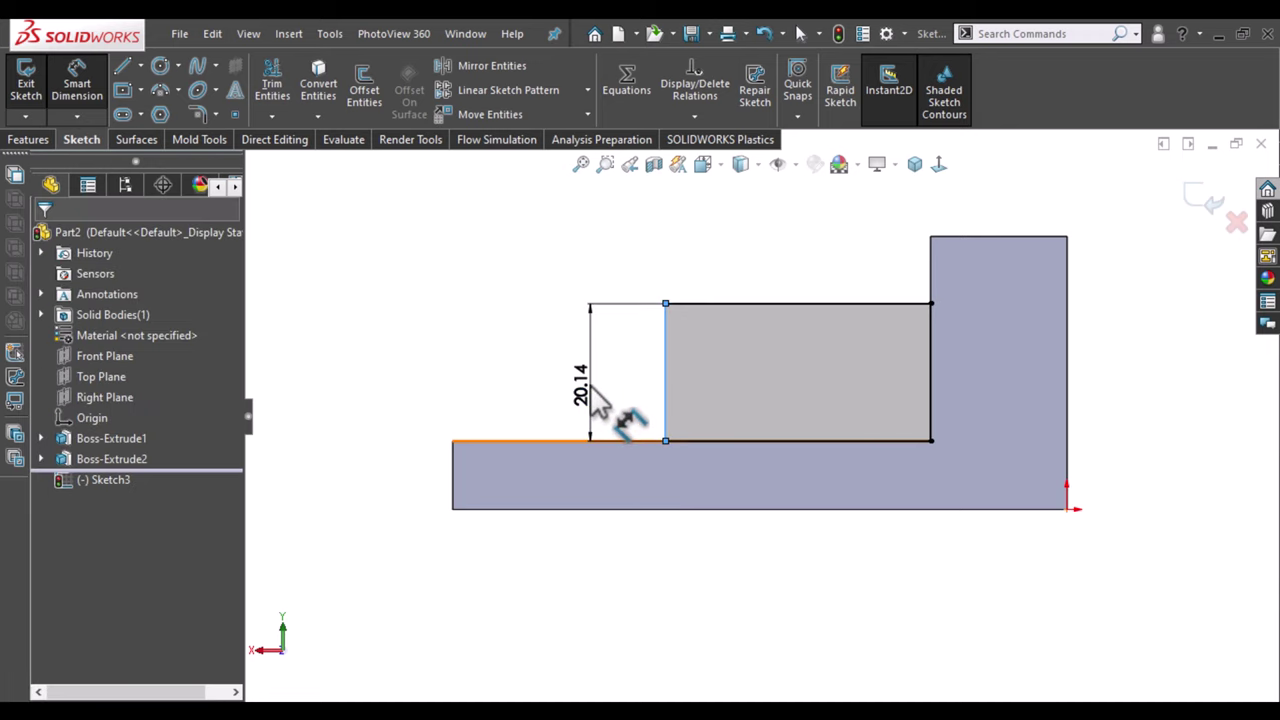
double_click(591, 388)
type("20")
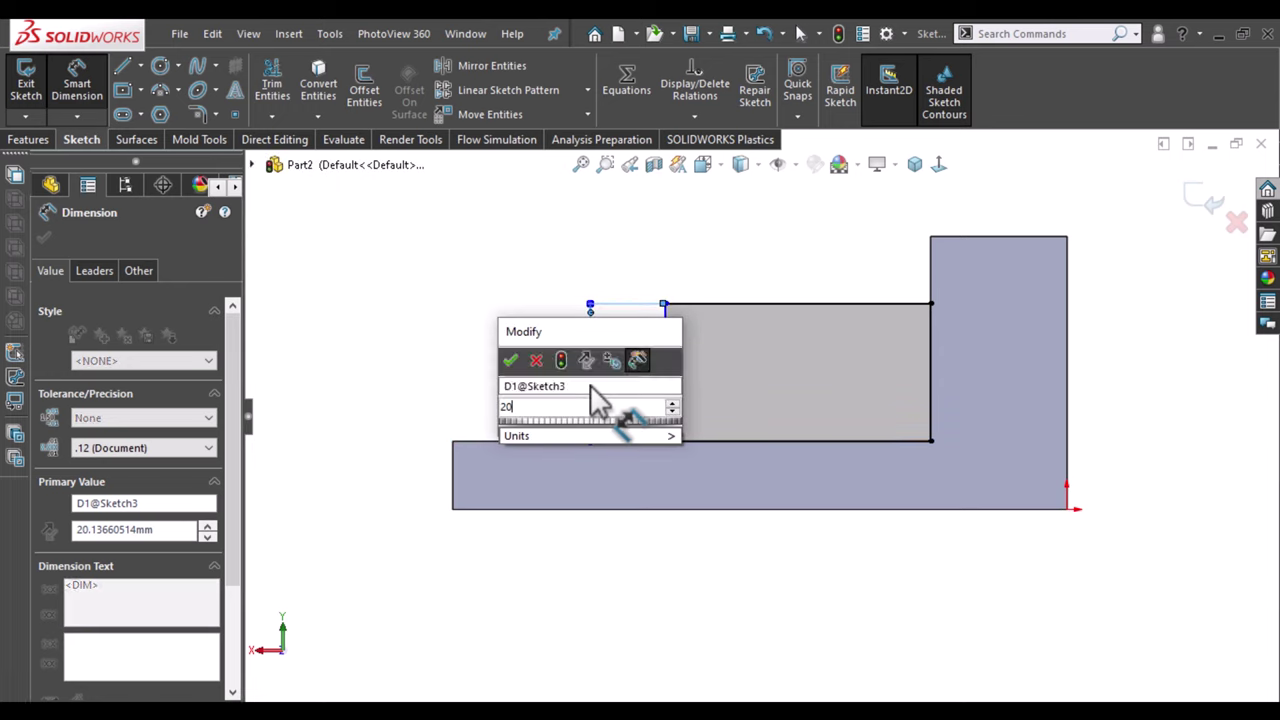
key("Escape")
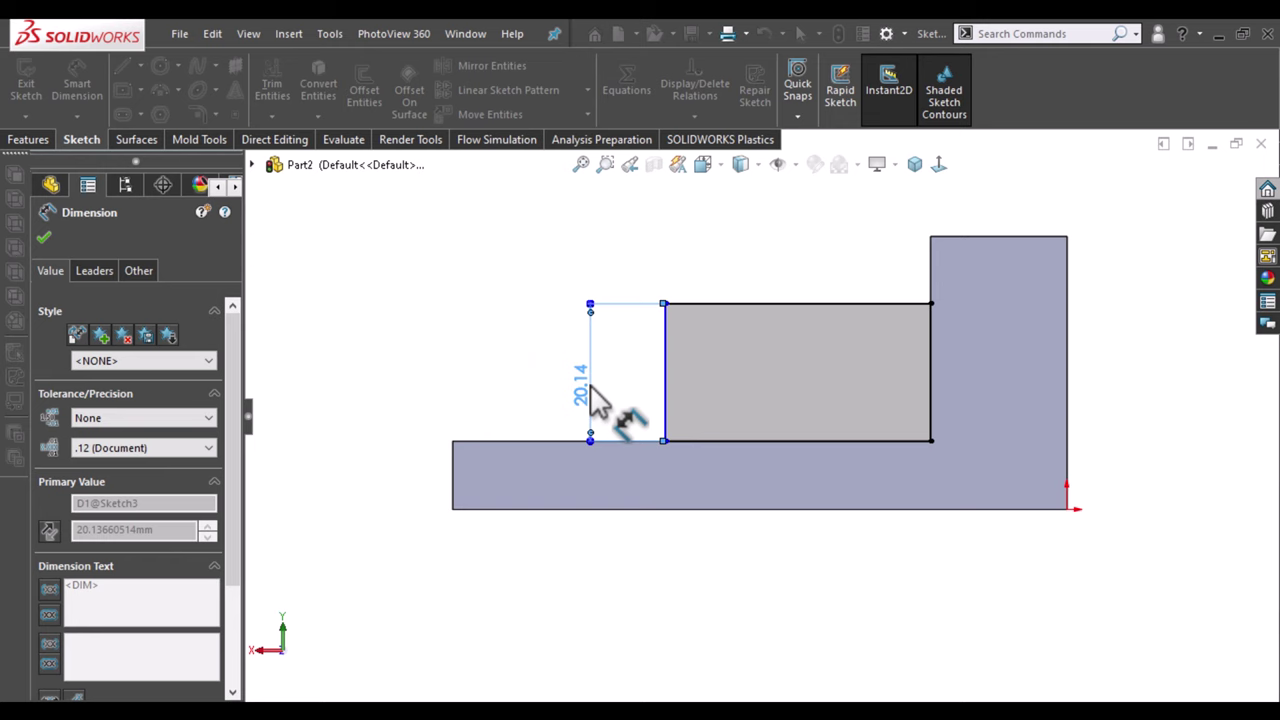
Dimension the rectangle's top edge to 40 mm wide.
left_click(792, 306)
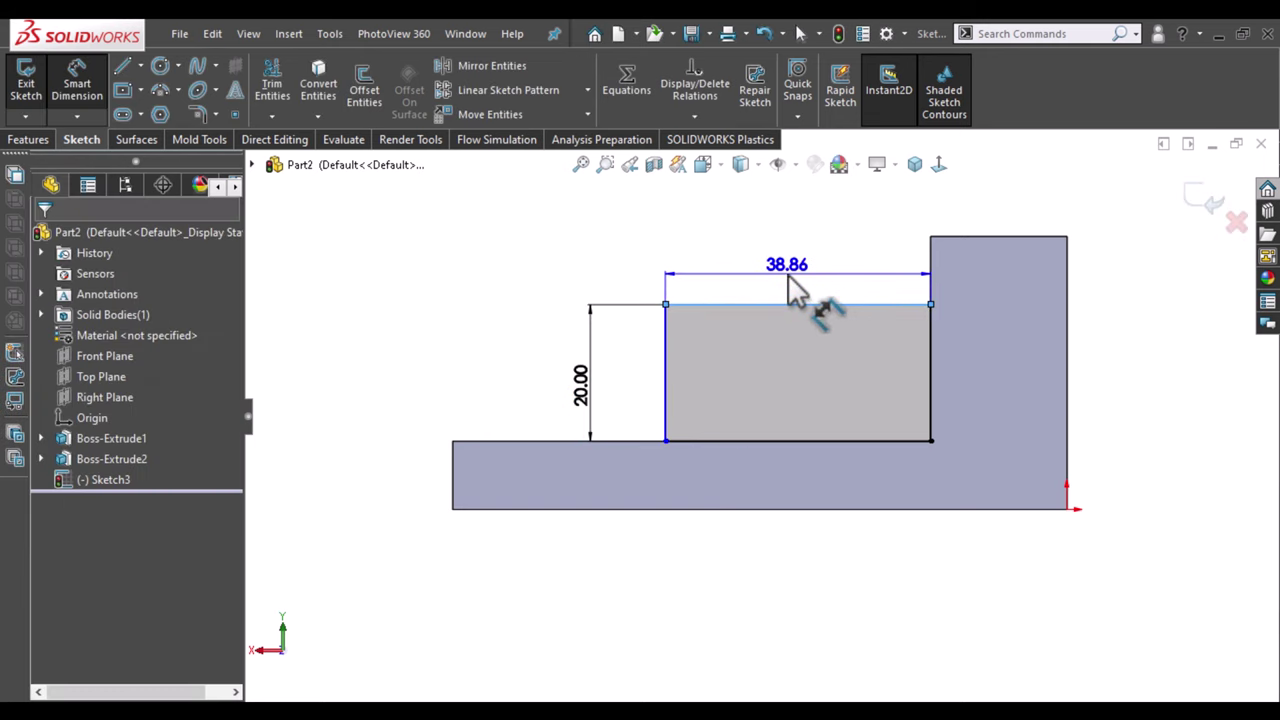
left_click(788, 278)
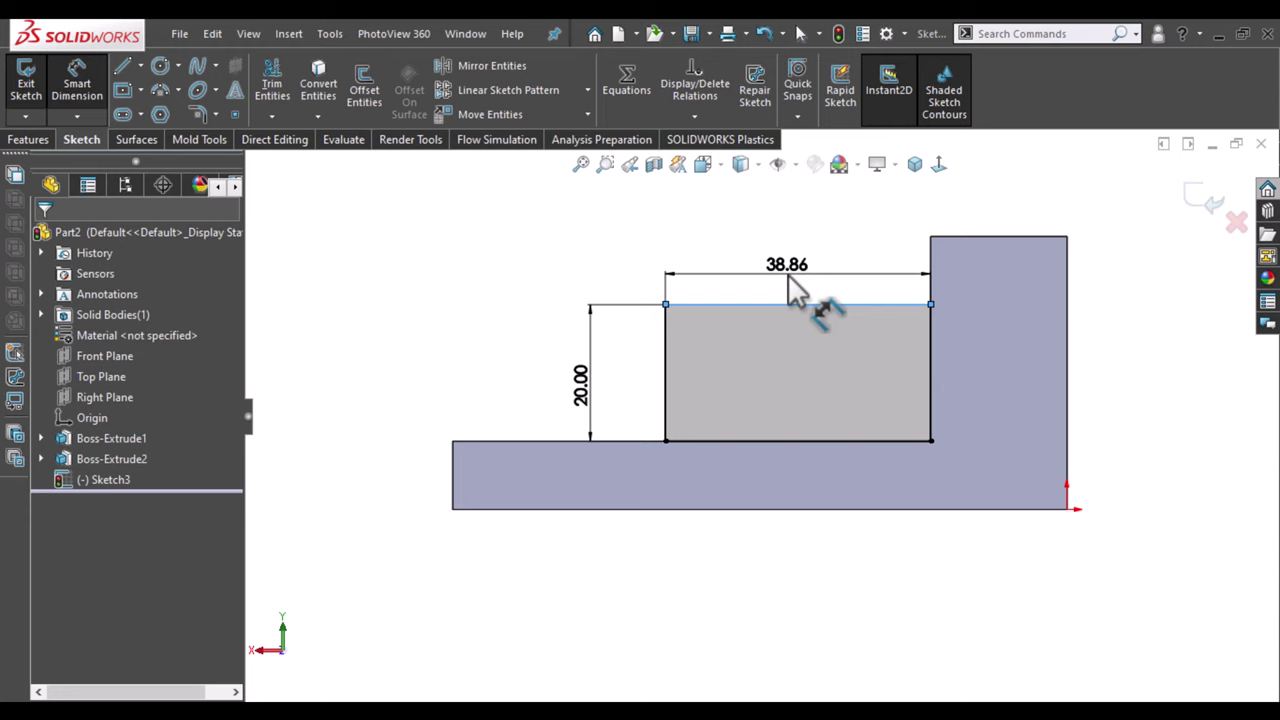
type("40")
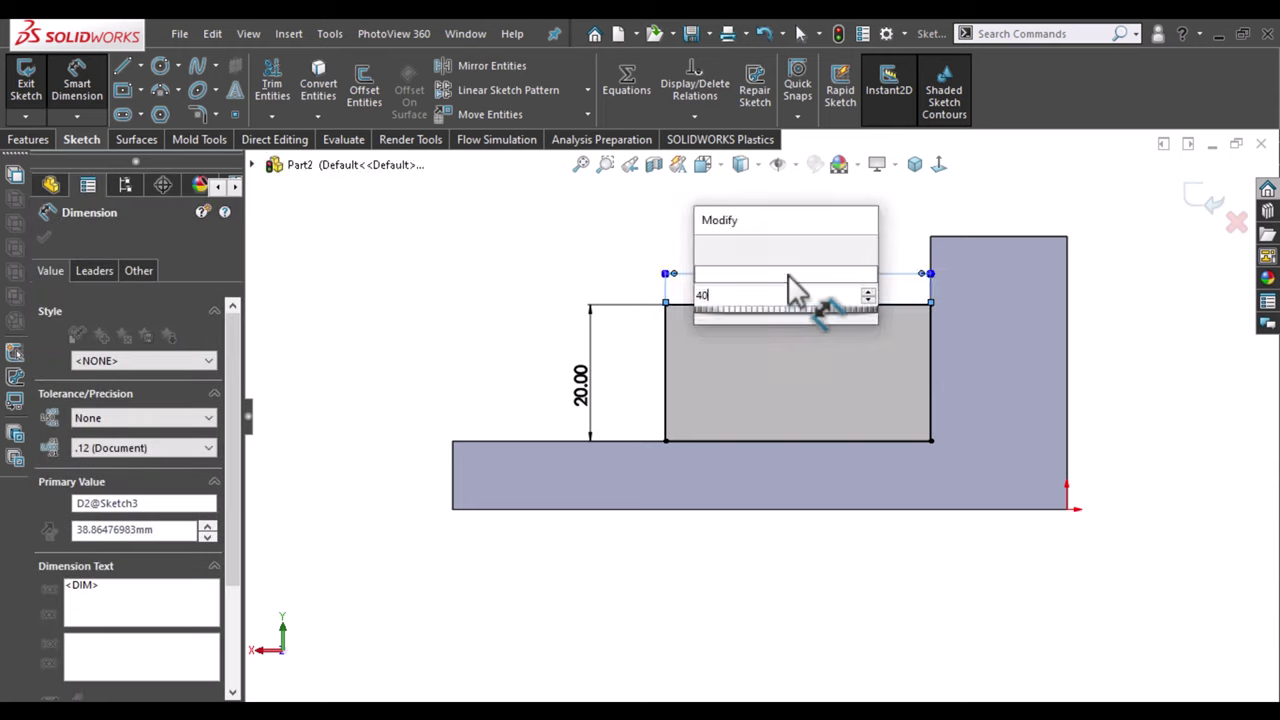
key("Escape")
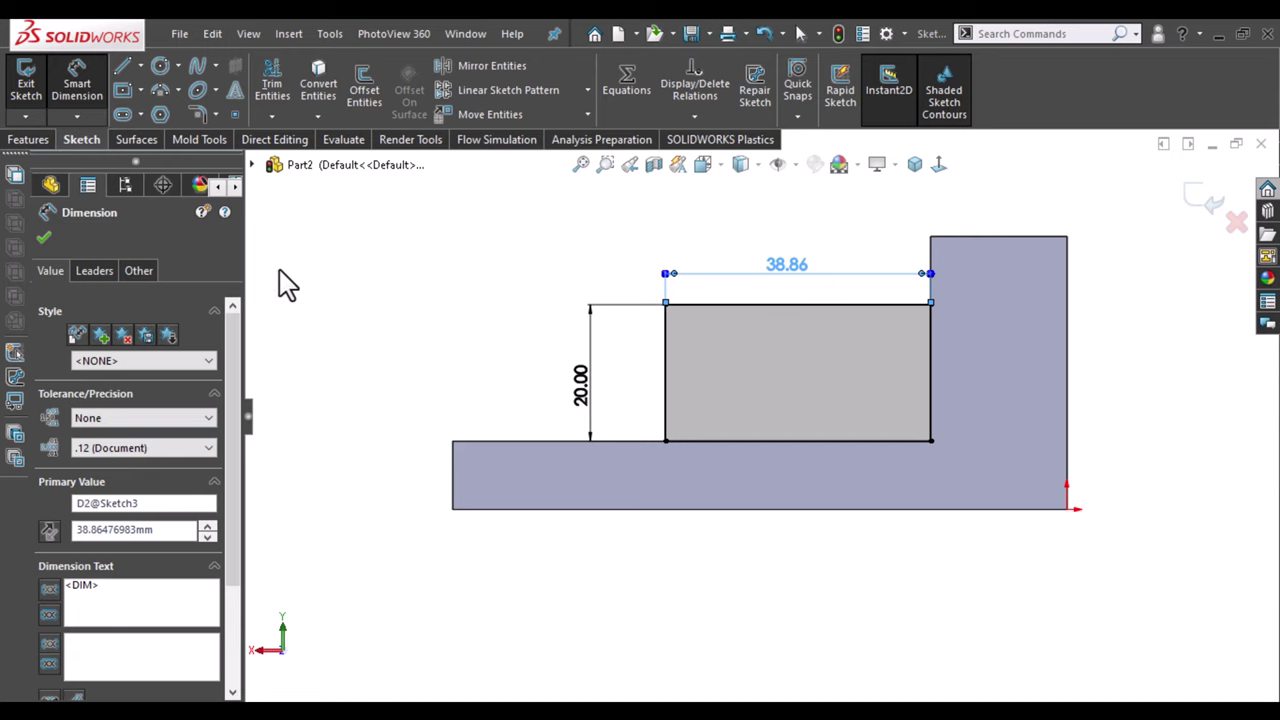
left_click(36, 85)
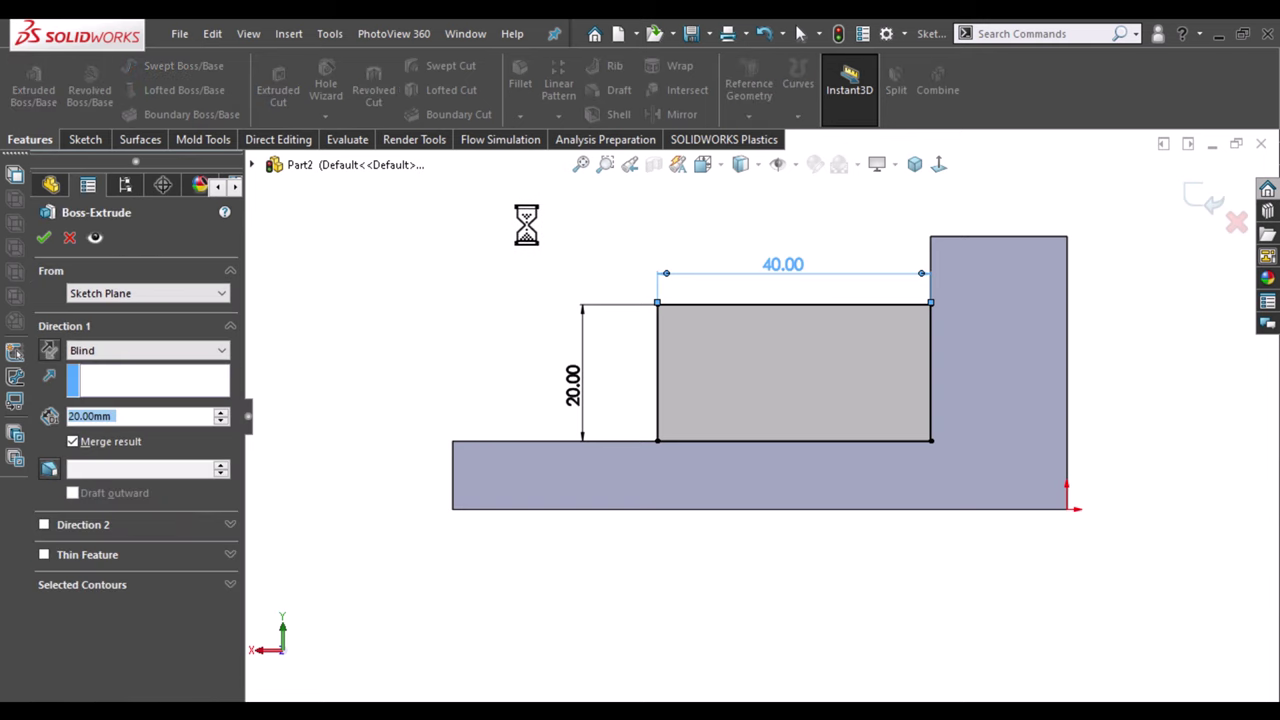
Extrude the 40 × 20 mm rectangle 20 mm in the reversed direction, into the part.
left_click(912, 168)
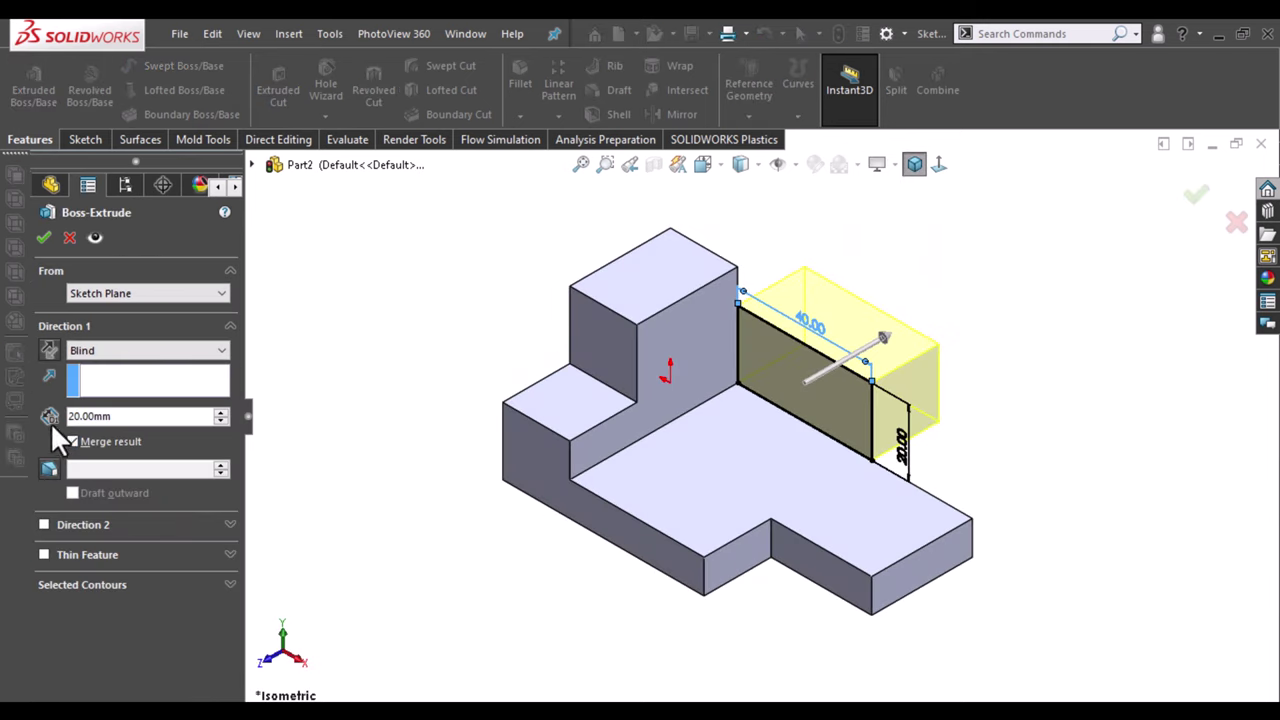
left_click(48, 345)
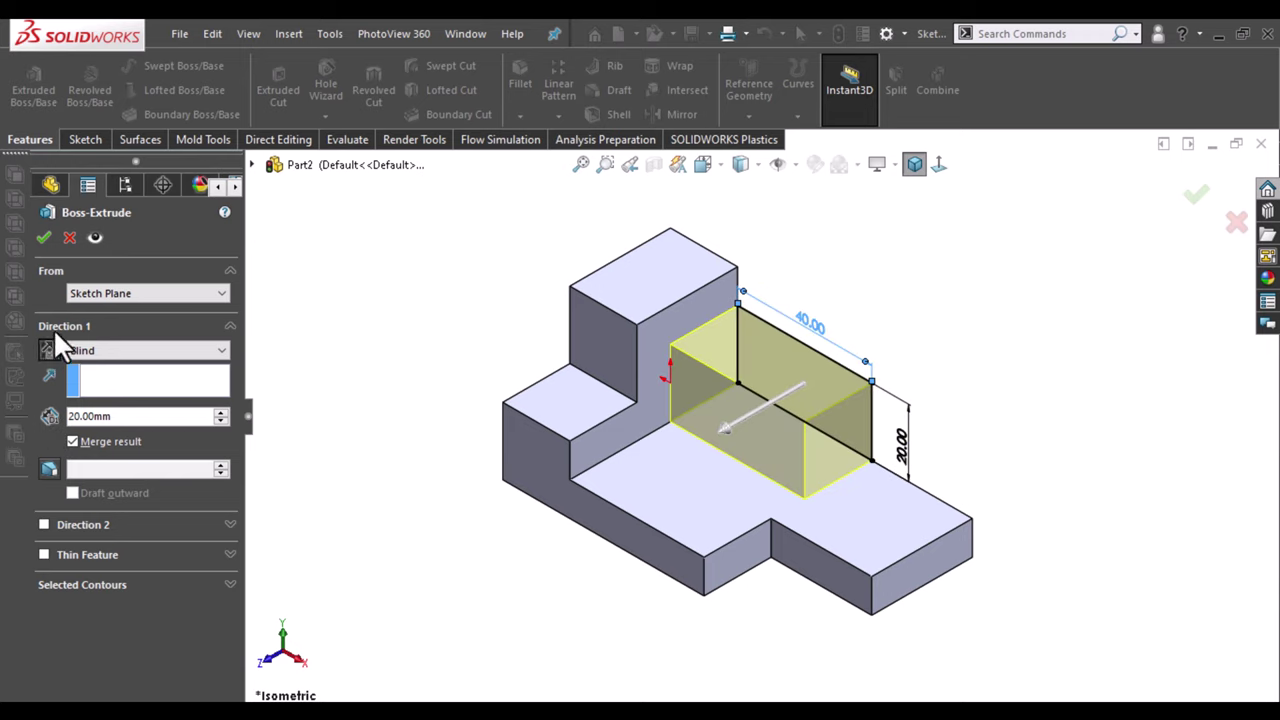
left_click(43, 237)
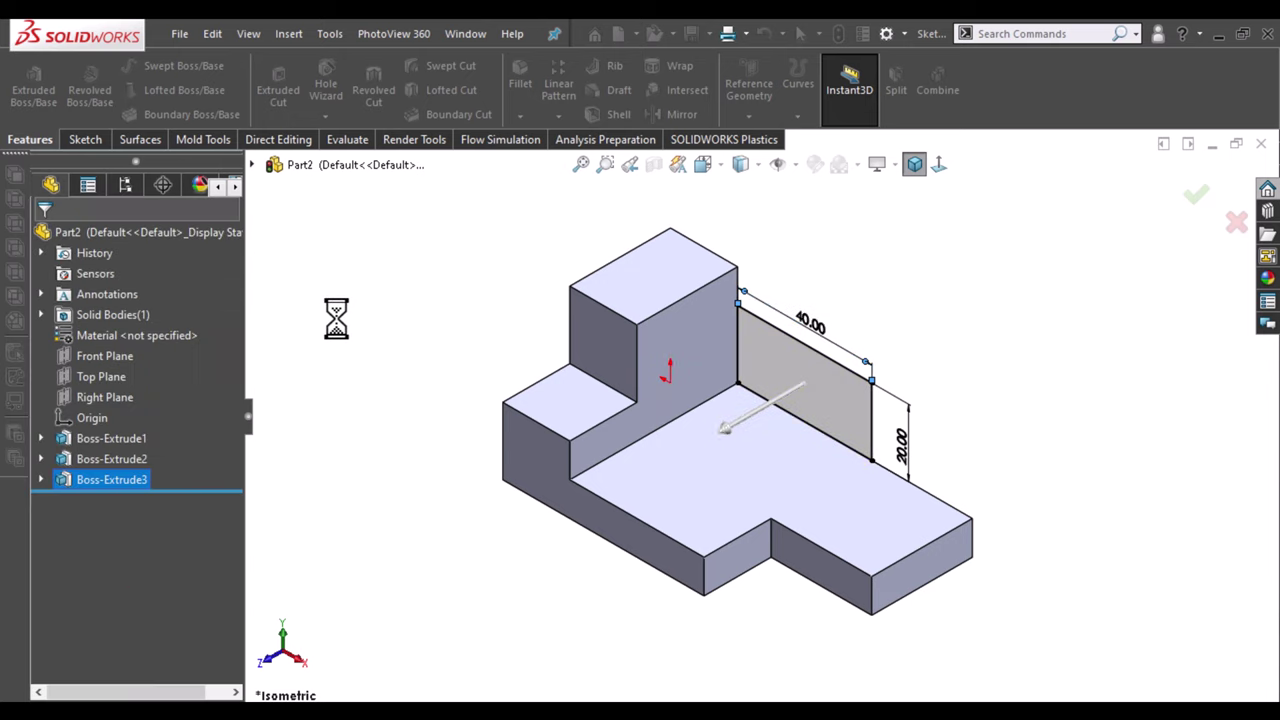
left_click(389, 357)
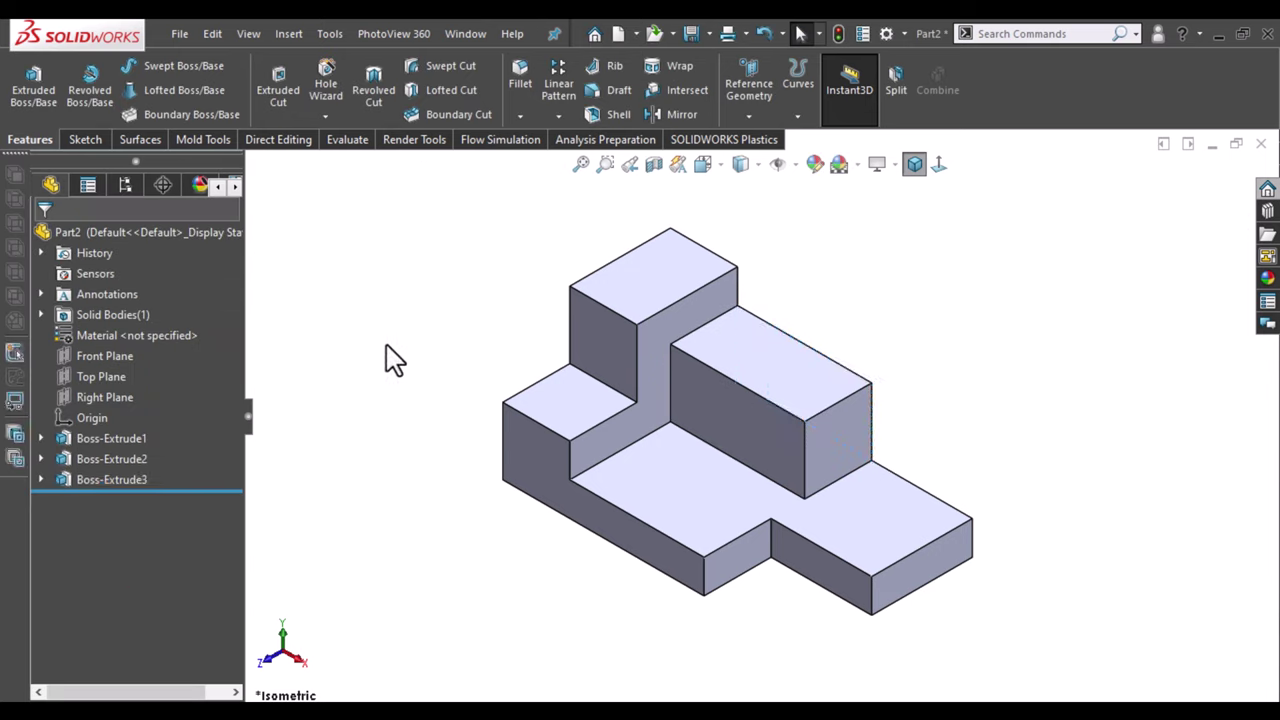
key("f")
scroll(969, 488, "down", 1)
scroll(786, 565, "down", 1)
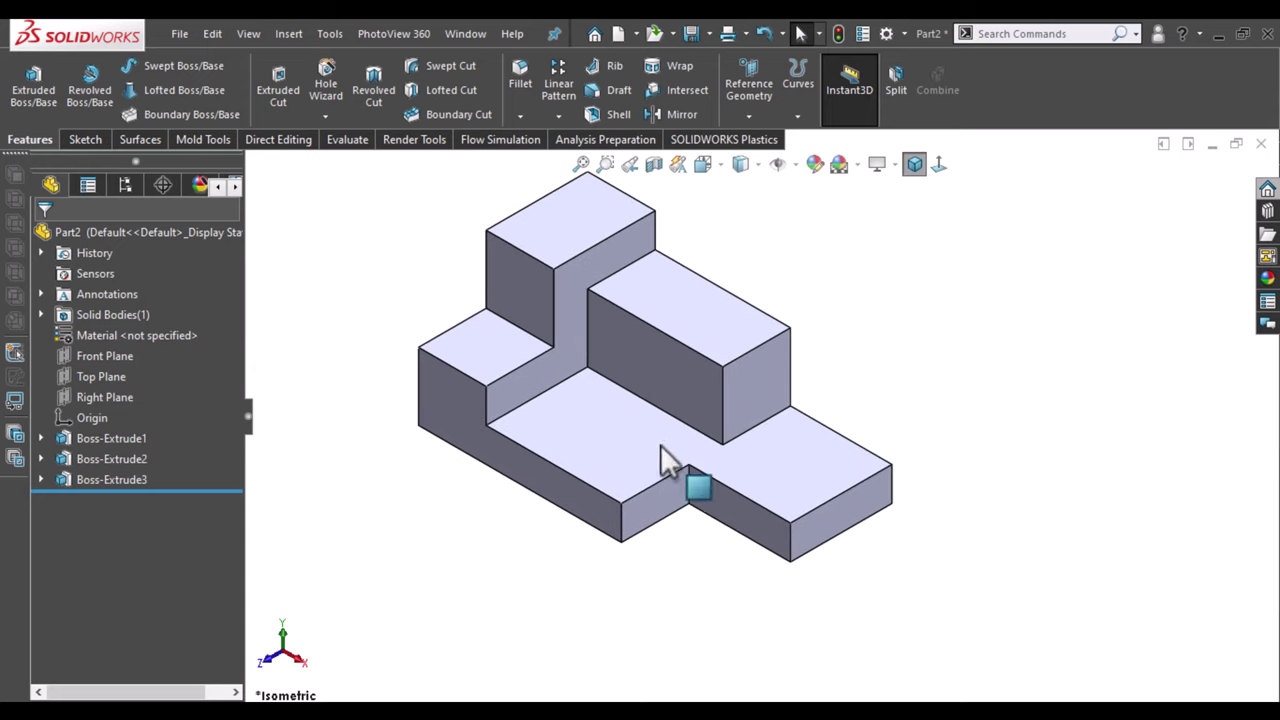
left_click(915, 165)
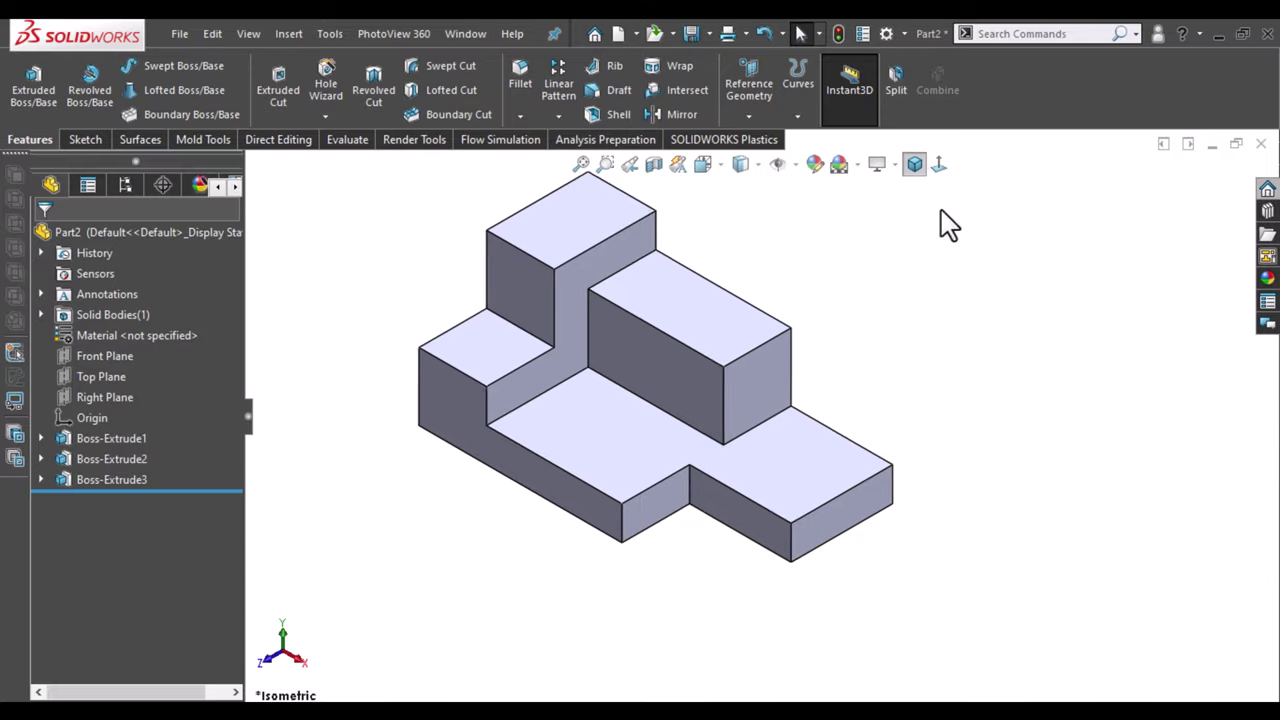